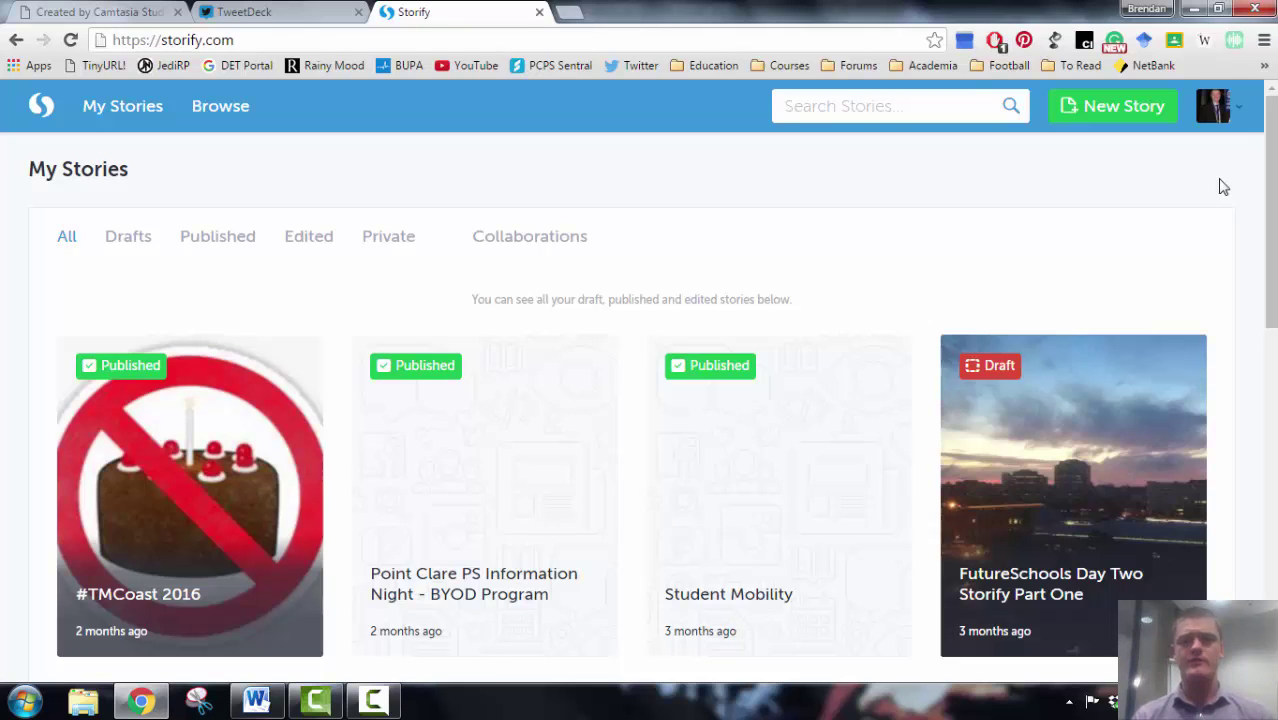
# Step: Look through the existing published, edited and draft stories in the My Stories list
pyautogui.moveTo(537, 390)
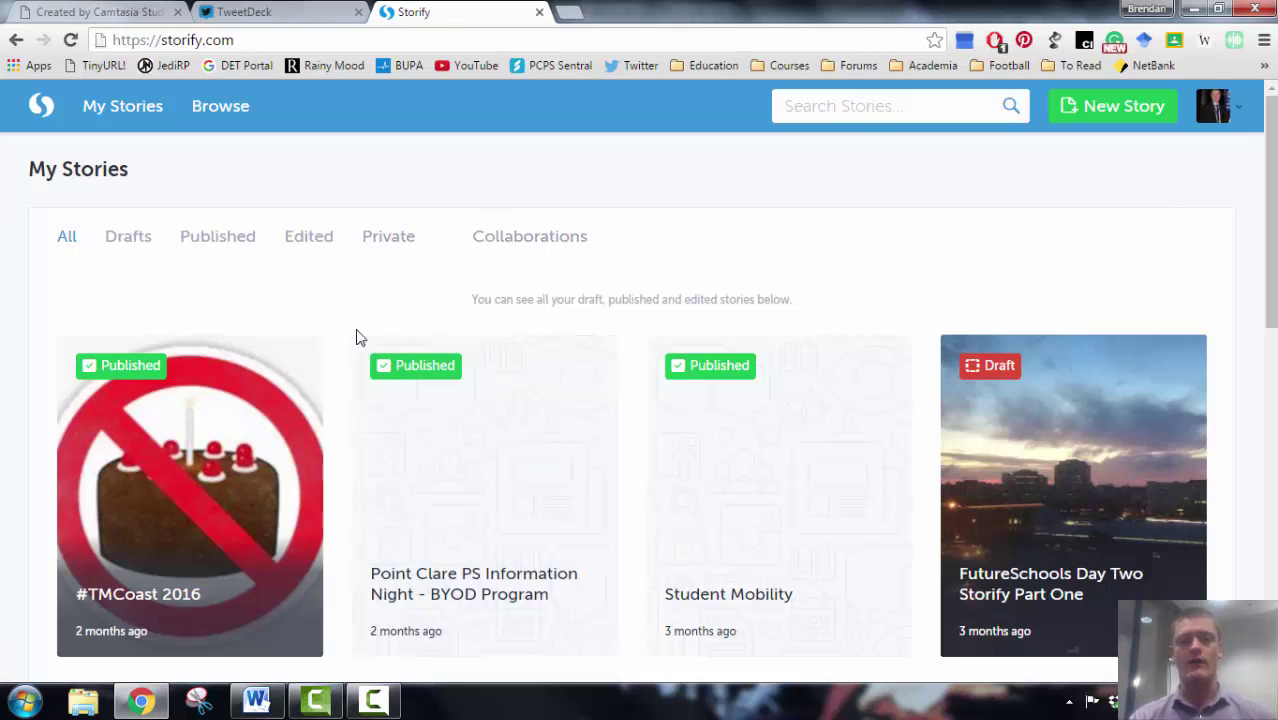
pyautogui.moveTo(476, 377)
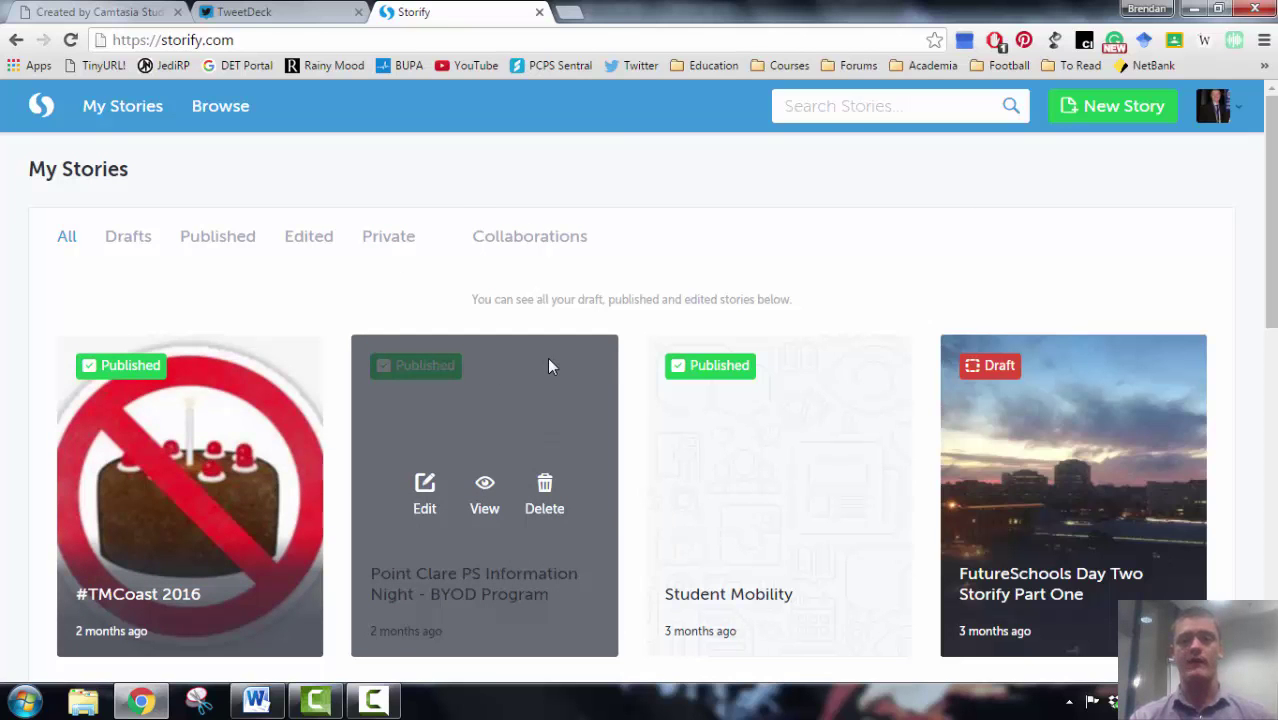
pyautogui.scroll(-2, 422, 328)
pyautogui.scroll(-3, 420, 336)
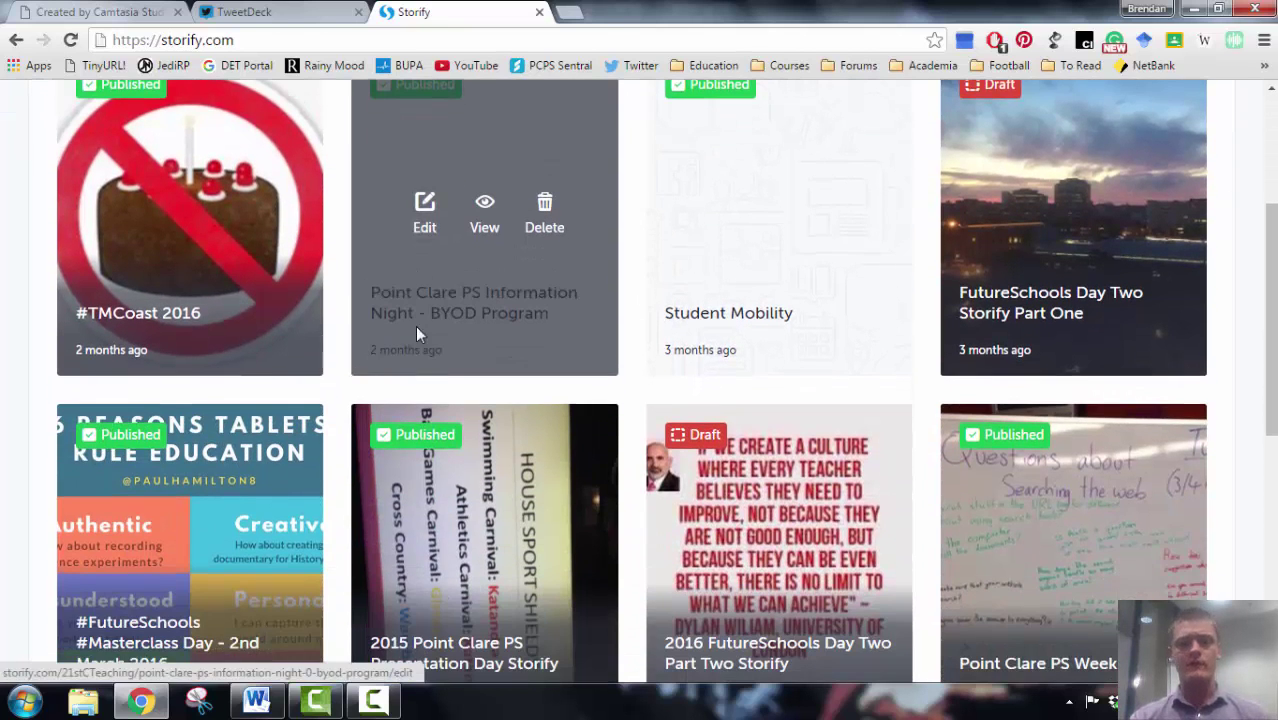
pyautogui.scroll(-3, 415, 325)
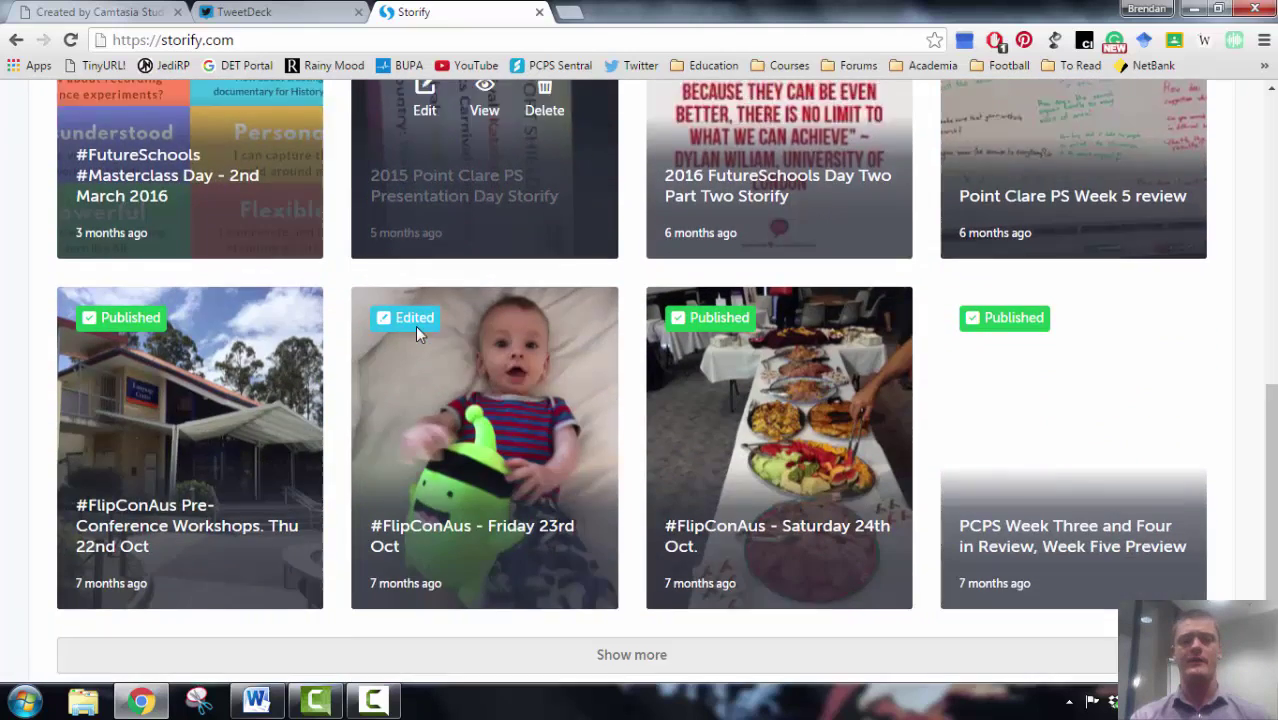
pyautogui.scroll(8, 417, 334)
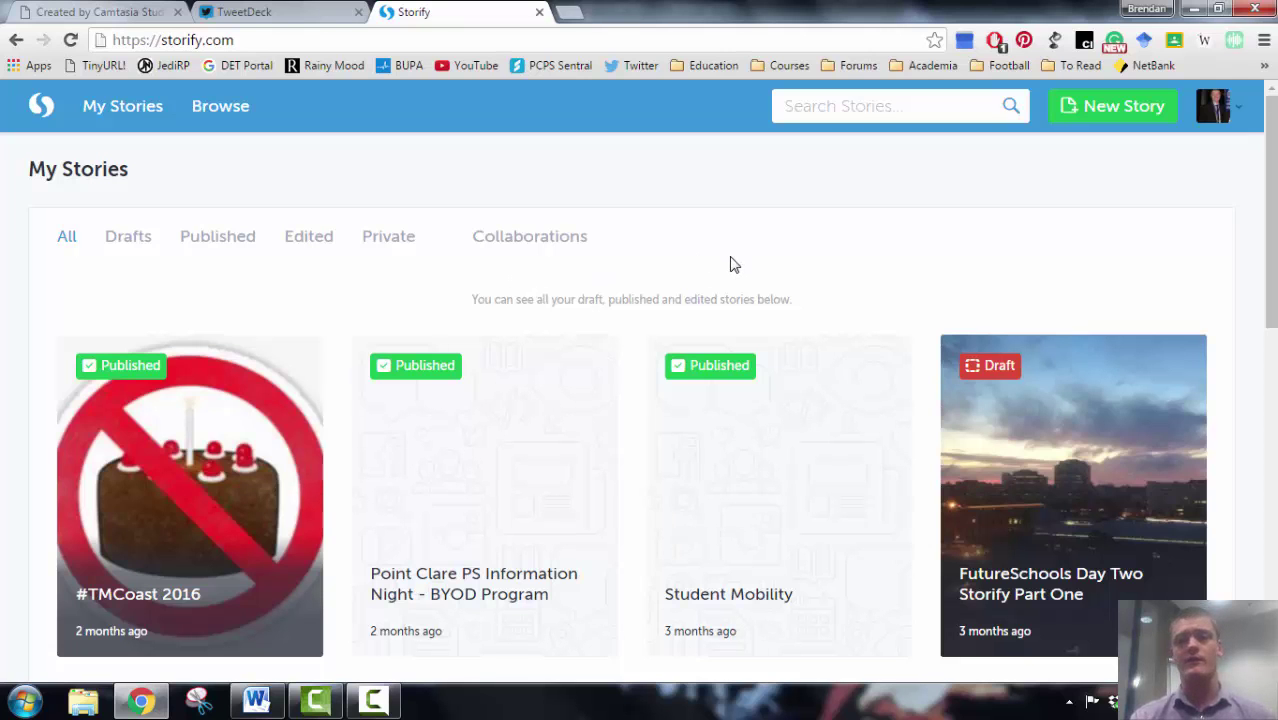
# Step: Create a new story and search Twitter for the hashtag #FlipLearnCon
pyautogui.click(1104, 108)
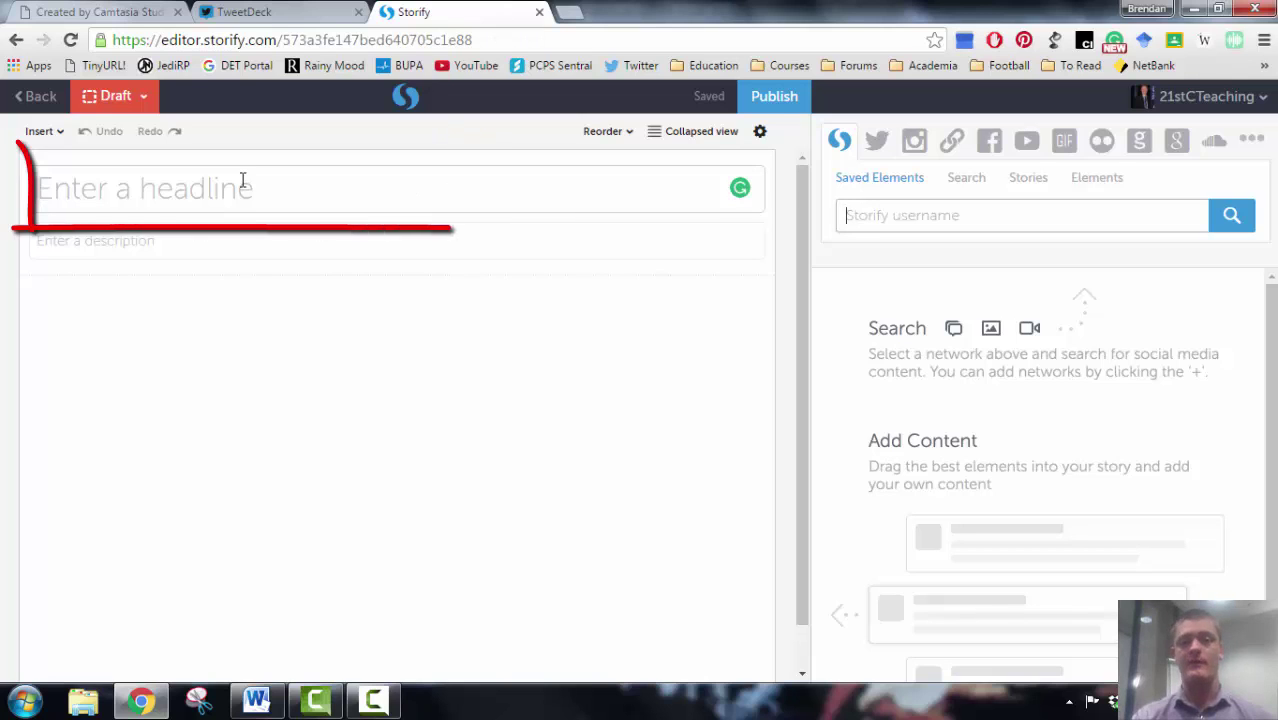
pyautogui.click(160, 237)
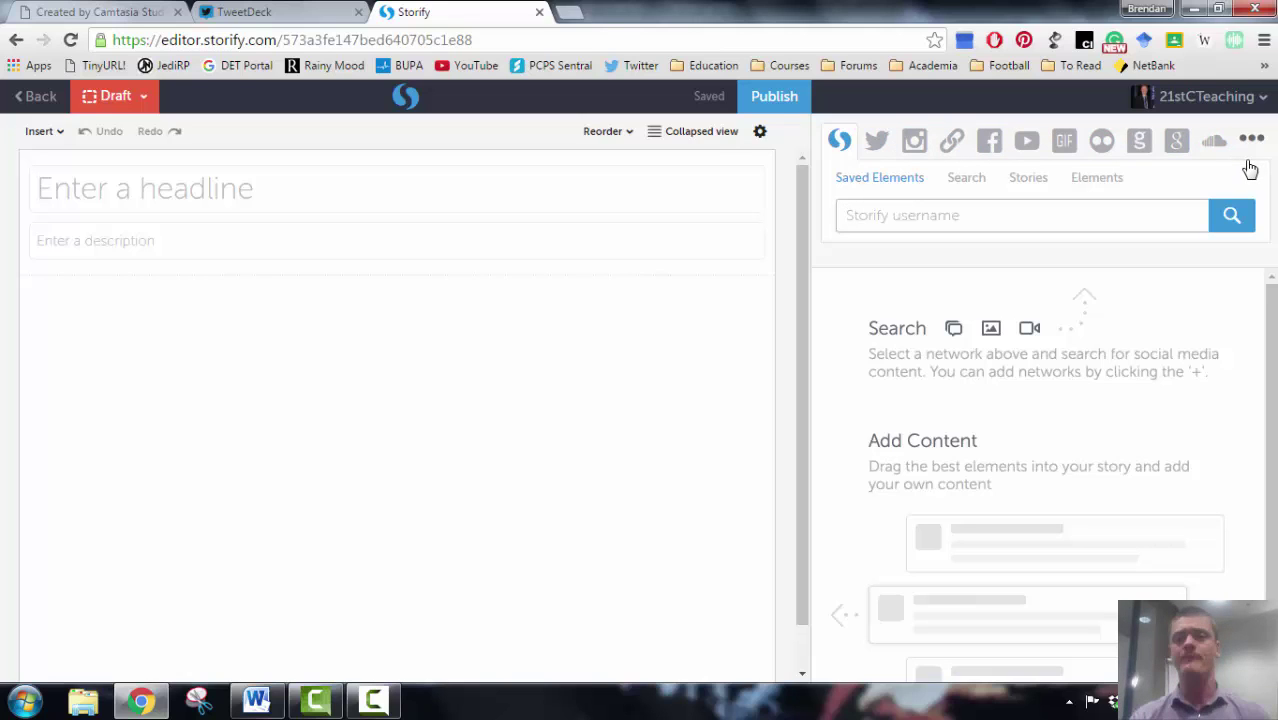
pyautogui.click(877, 143)
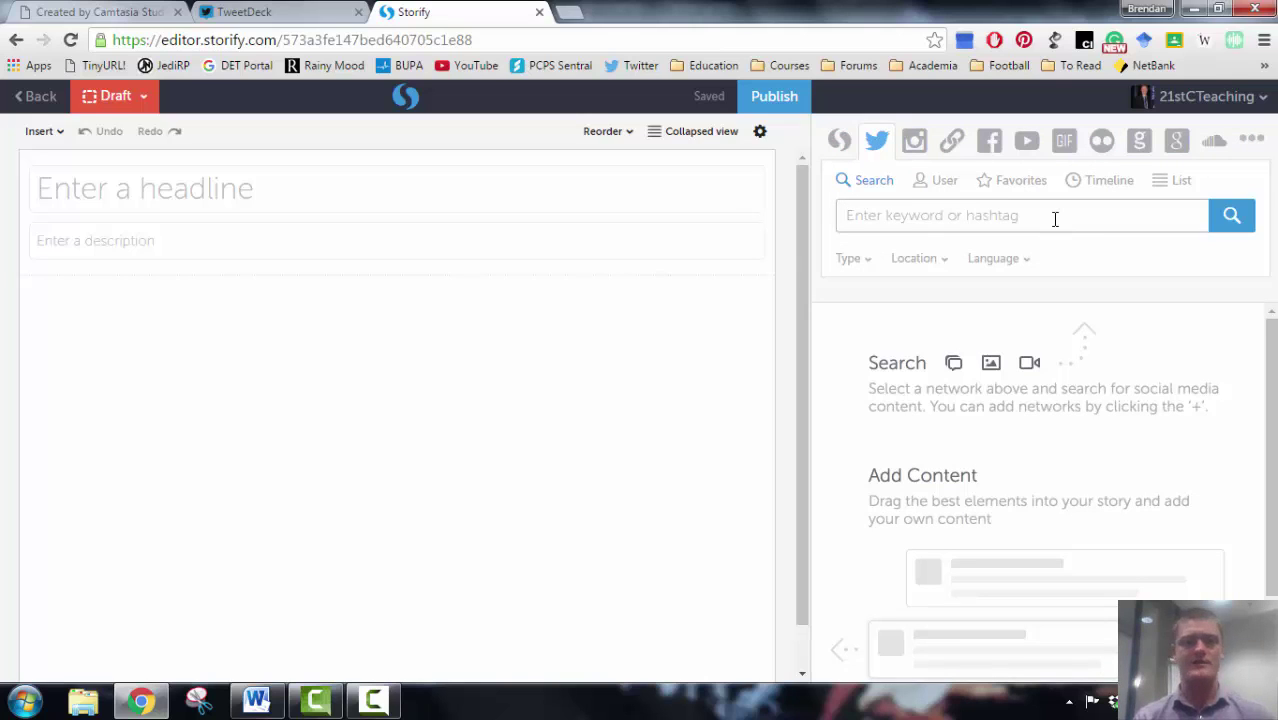
pyautogui.write('#FlipLearnCon')
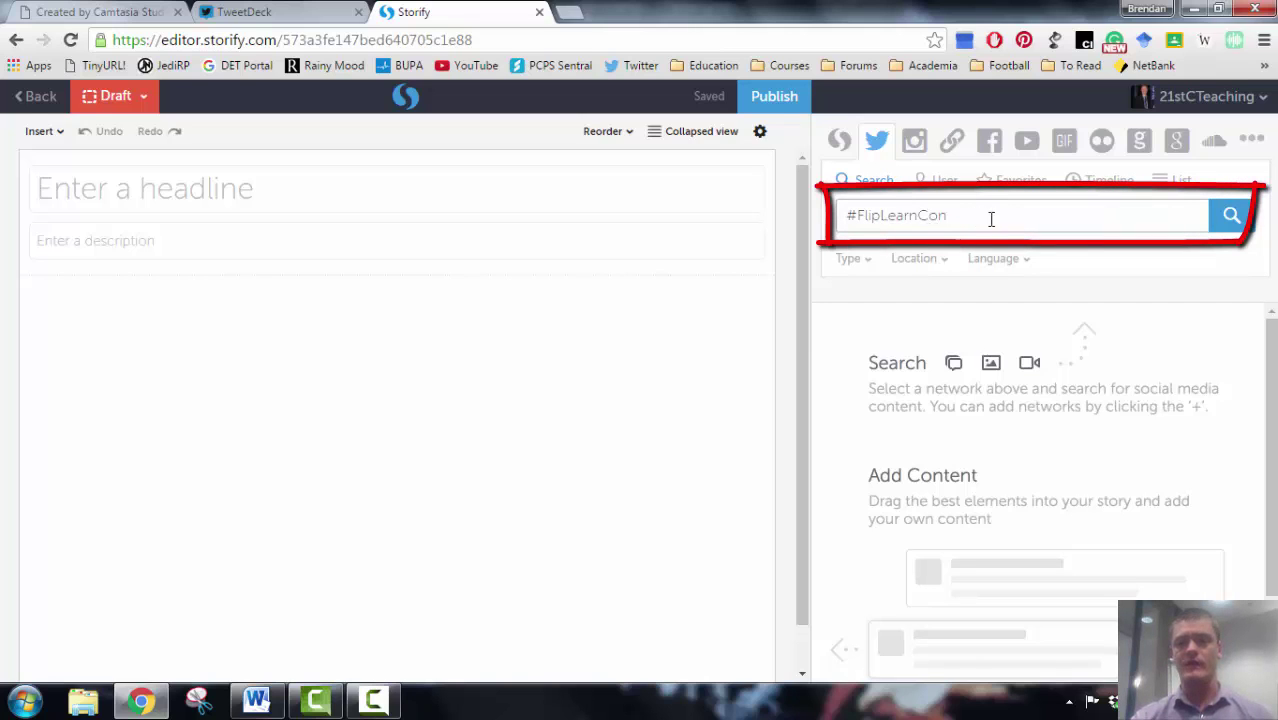
pyautogui.click(1233, 218)
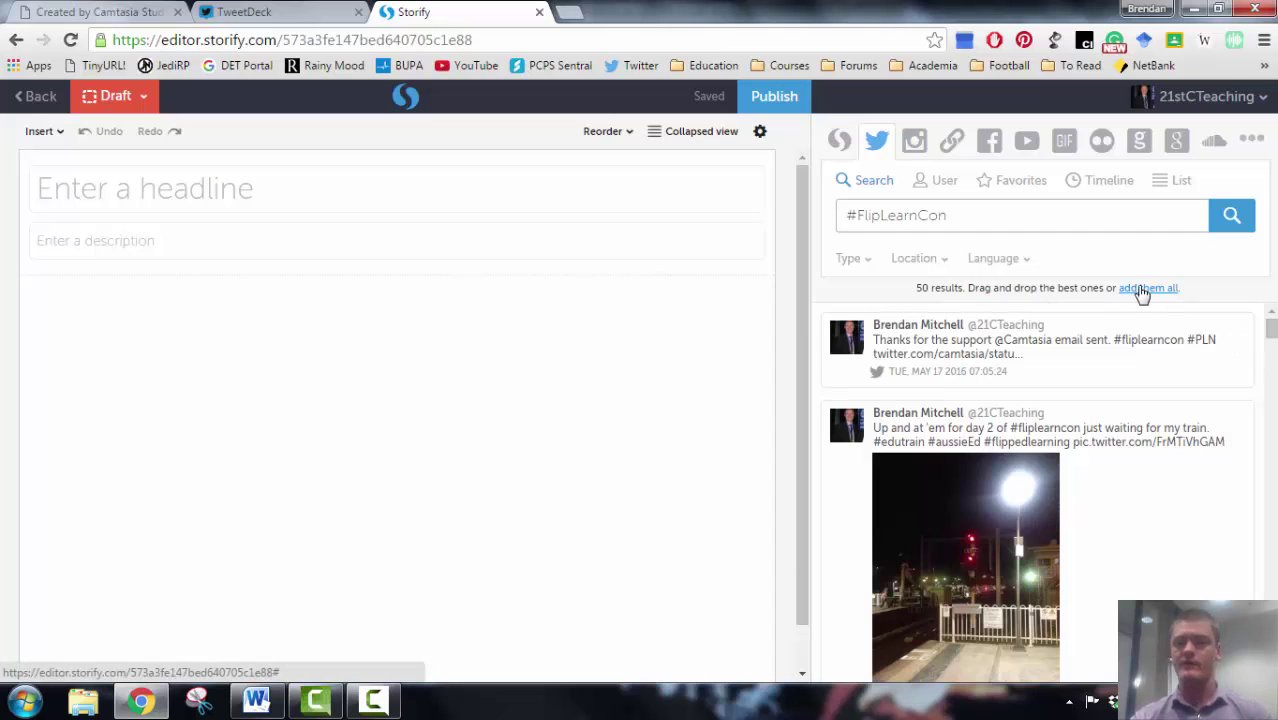
# Step: Load more #FlipLearnCon search results until the oldest available tweets are reached
pyautogui.scroll(-15, 1040, 480)
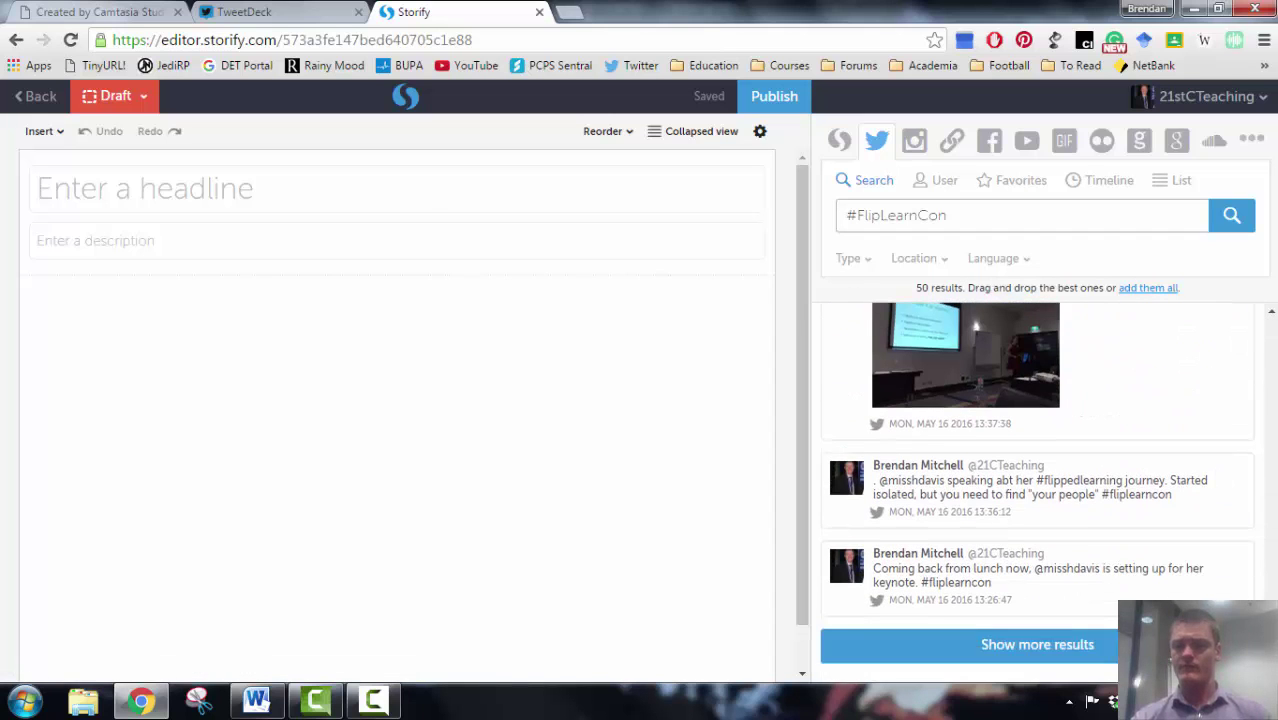
pyautogui.click(1041, 645)
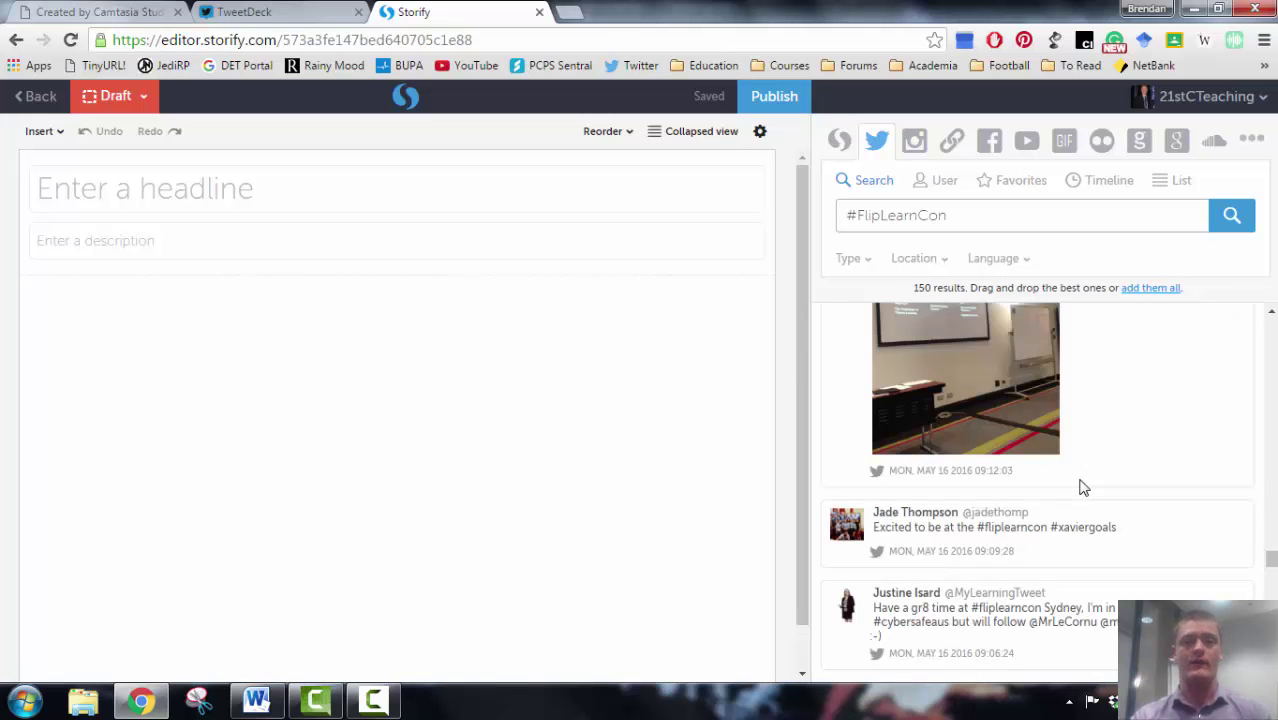
pyautogui.moveTo(1270, 560); pyautogui.dragTo(1270, 640)
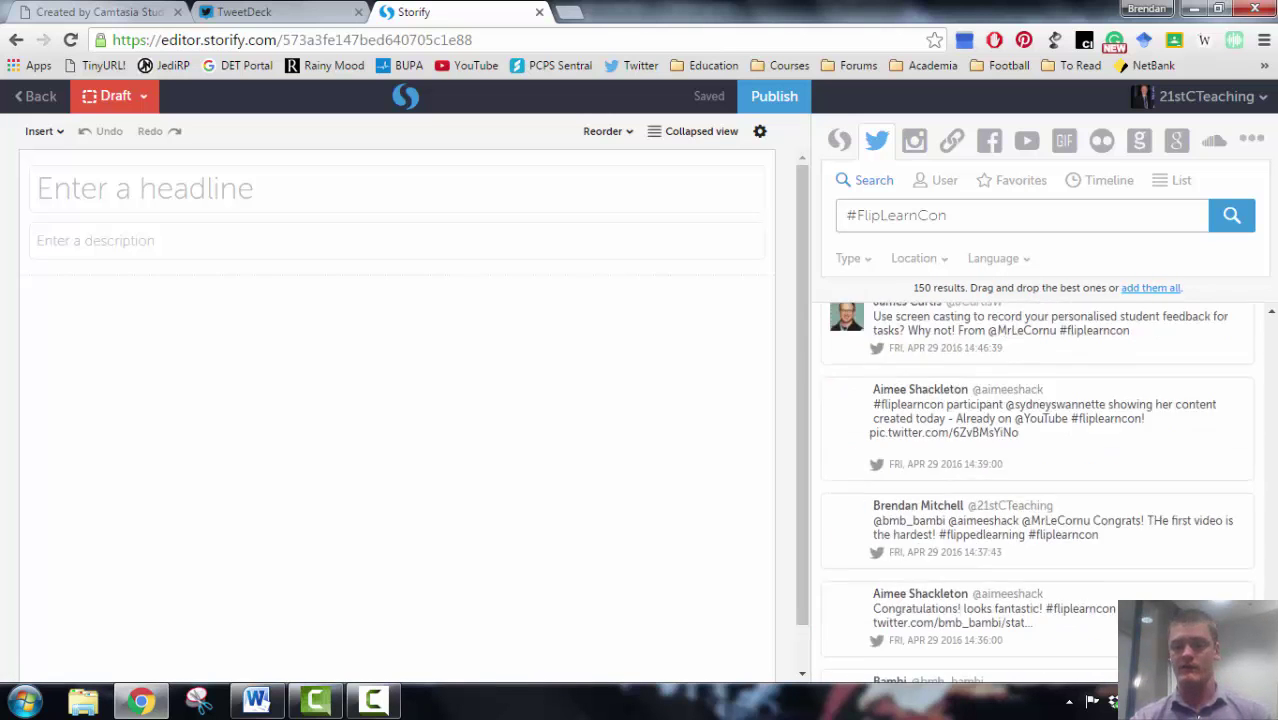
pyautogui.scroll(-5, 1036, 490)
pyautogui.scroll(-5, 1036, 490)
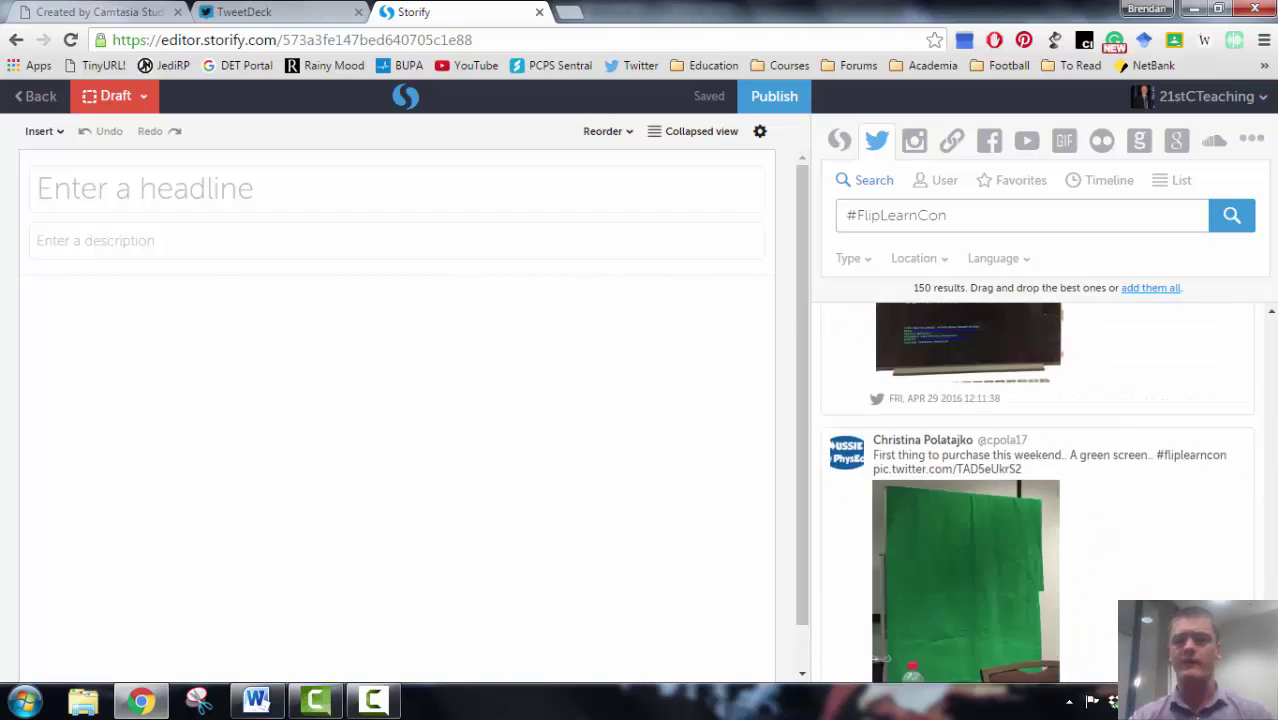
pyautogui.scroll(-5, 1064, 493)
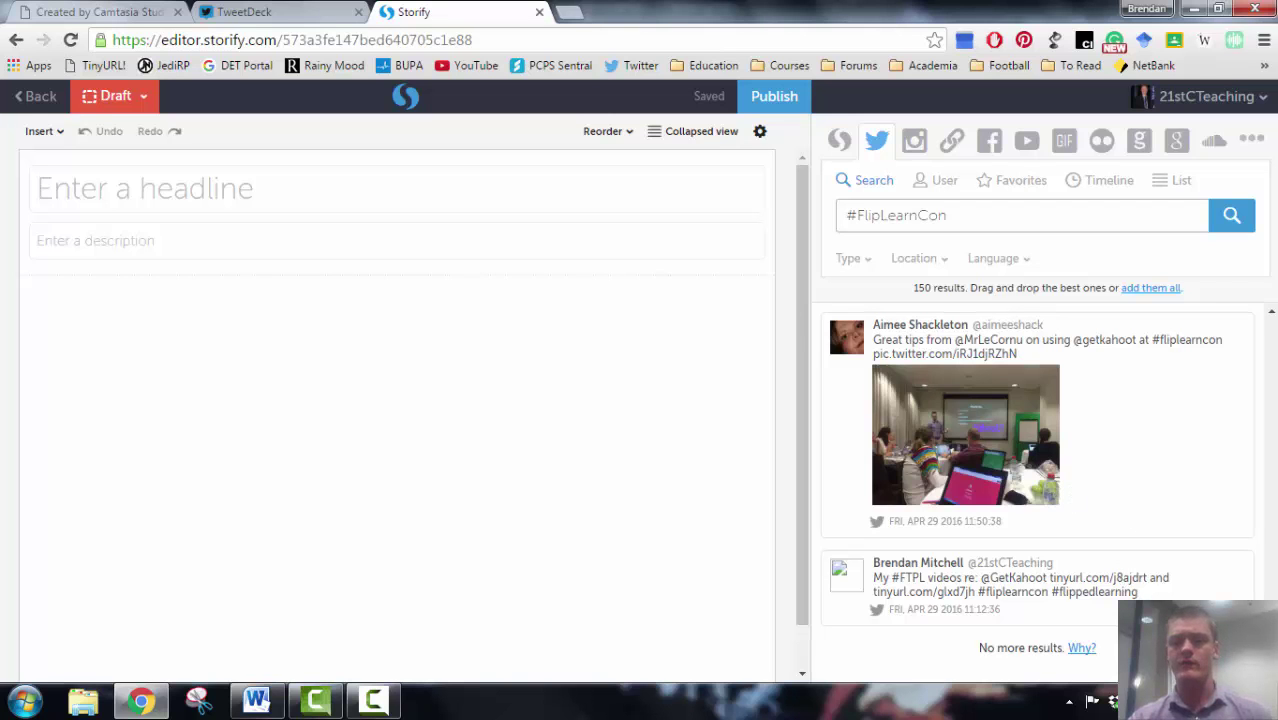
# Step: Find the May 12 2016 tweet about filming bits of lessons and add it as the story's first element
pyautogui.moveTo(1271, 640); pyautogui.dragTo(1272, 475)
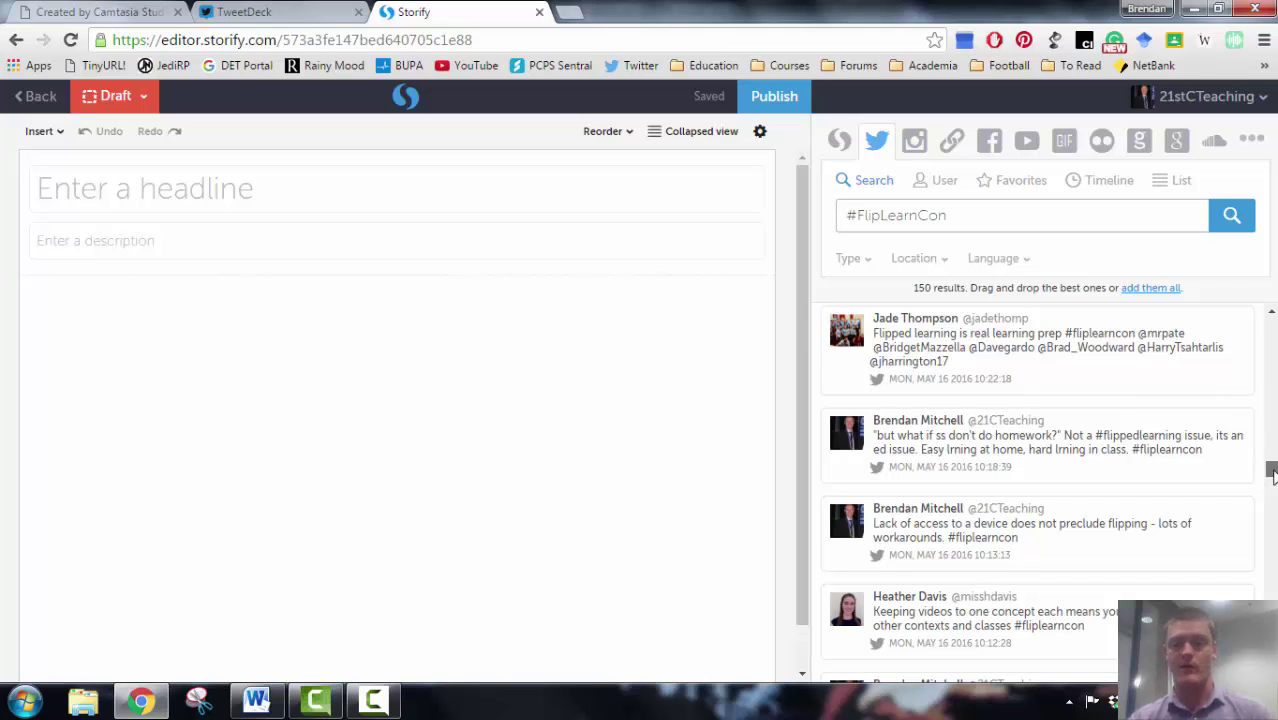
pyautogui.scroll(-2, 903, 380)
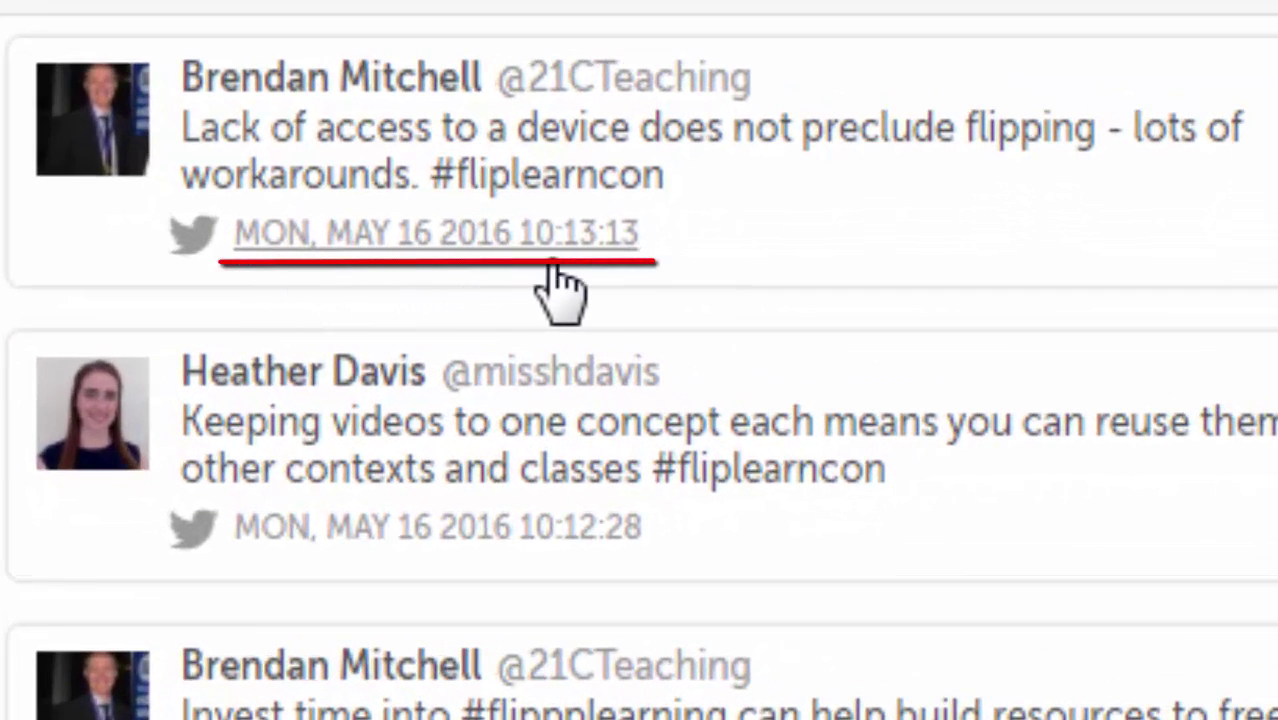
pyautogui.scroll(-2, 588, 262)
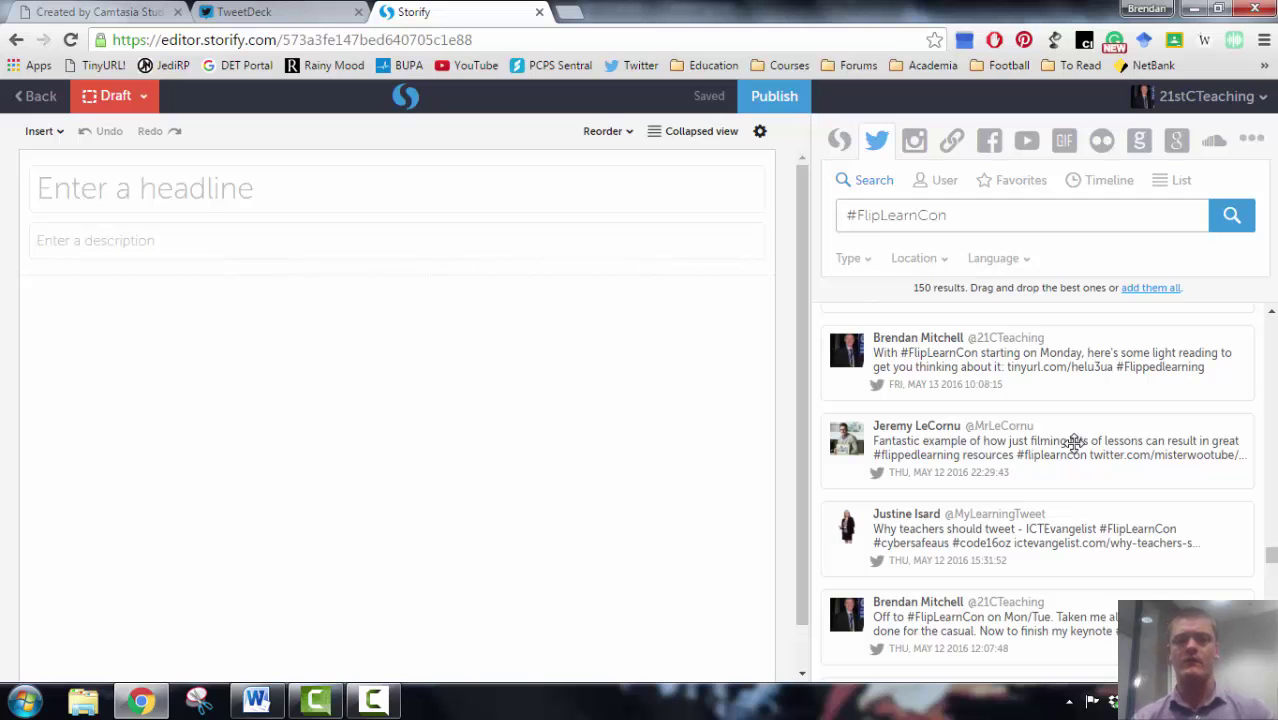
pyautogui.moveTo(1073, 443); pyautogui.dragTo(640, 440)
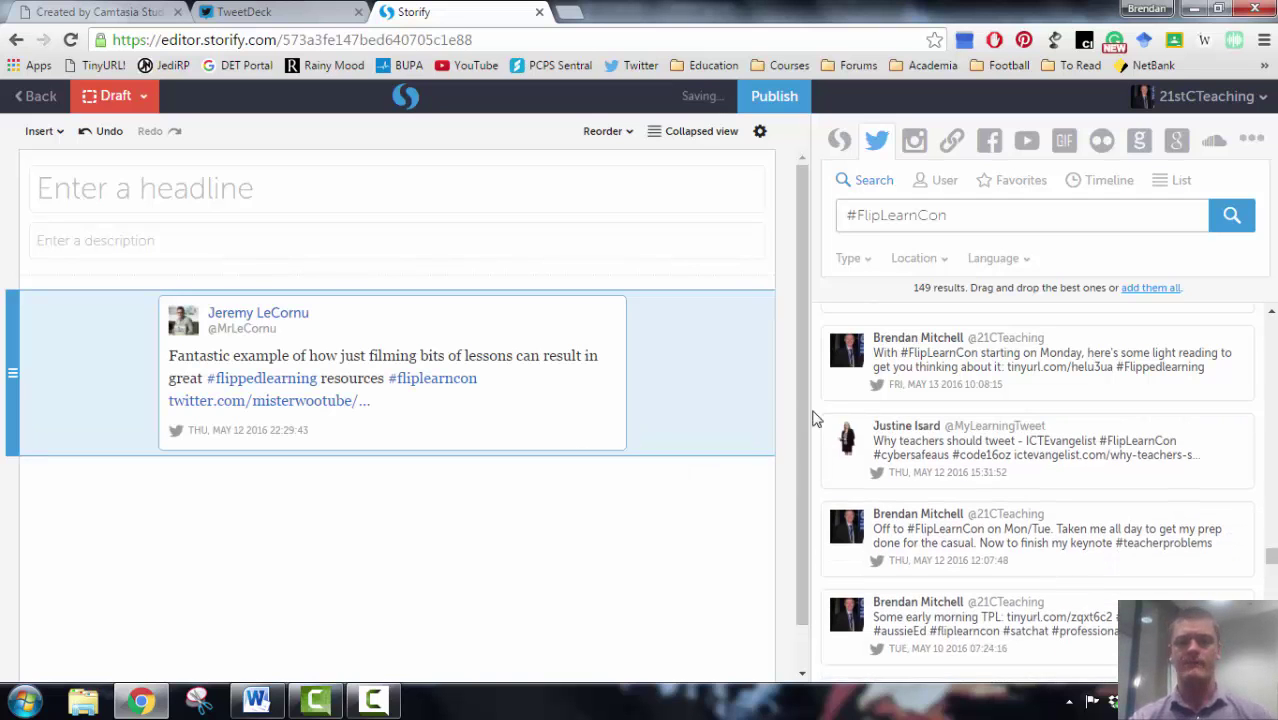
# Step: Add the #FlipLearnCon tweets from May 13 10:08 up to May 15 2016 22:03 to the story
pyautogui.click(900, 447)
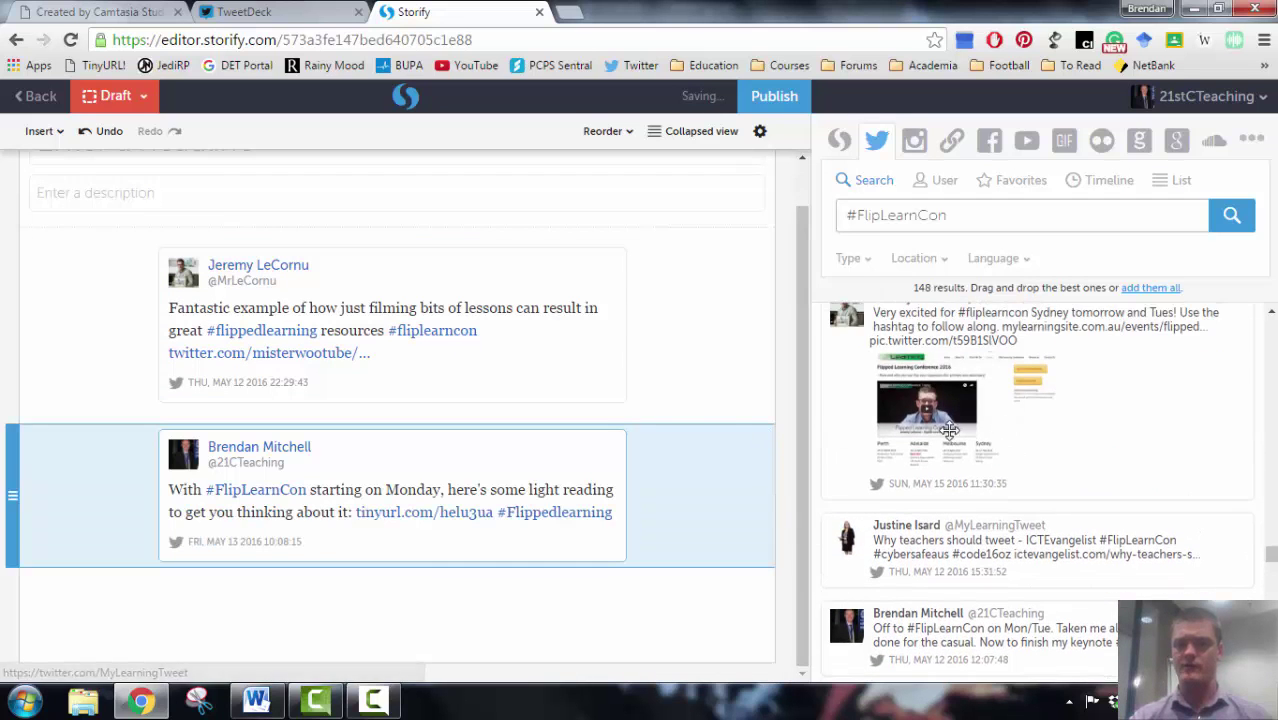
pyautogui.click(1004, 434)
pyautogui.moveTo(1000, 328); pyautogui.dragTo(650, 462)
pyautogui.click(880, 410)
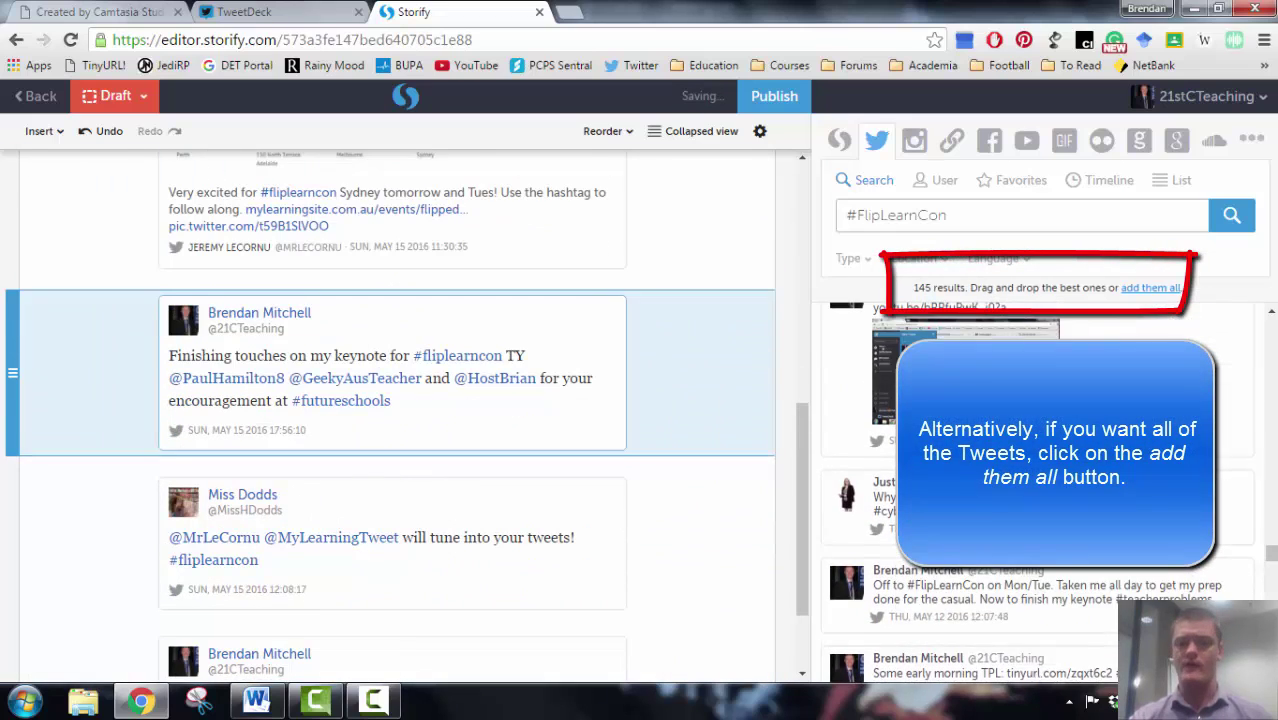
pyautogui.click(879, 395)
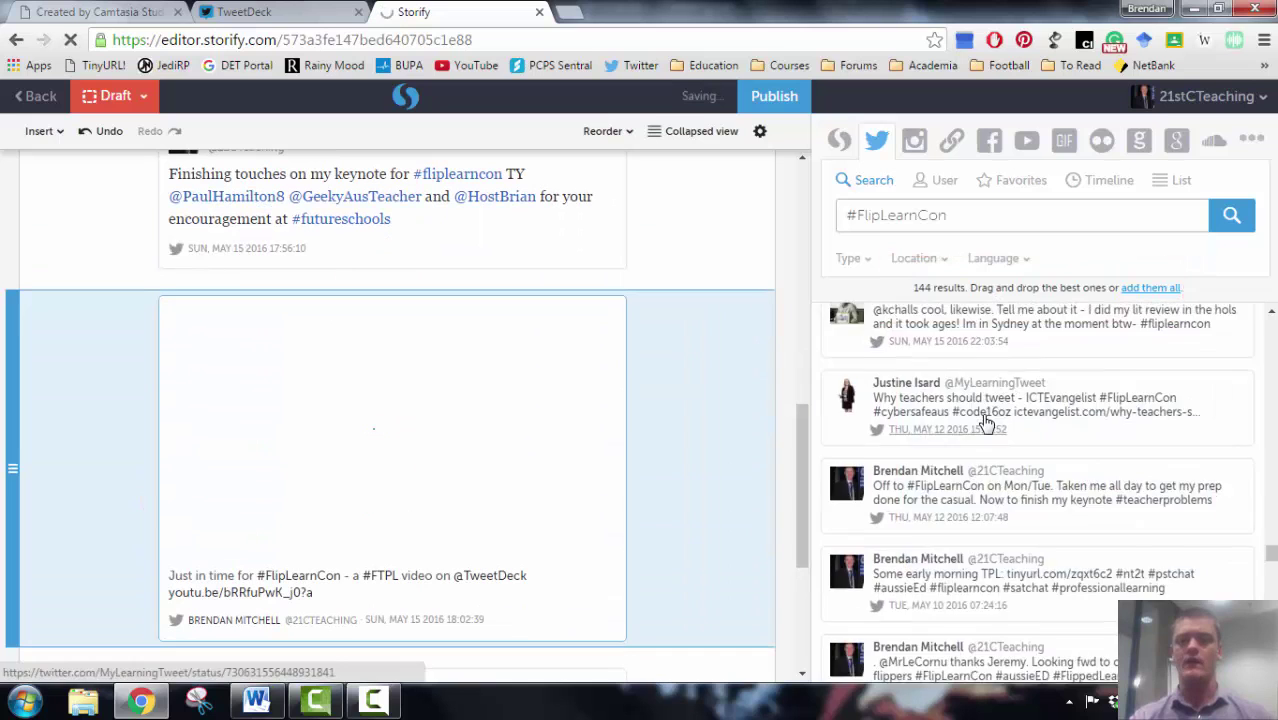
pyautogui.scroll(-3, 786, 575)
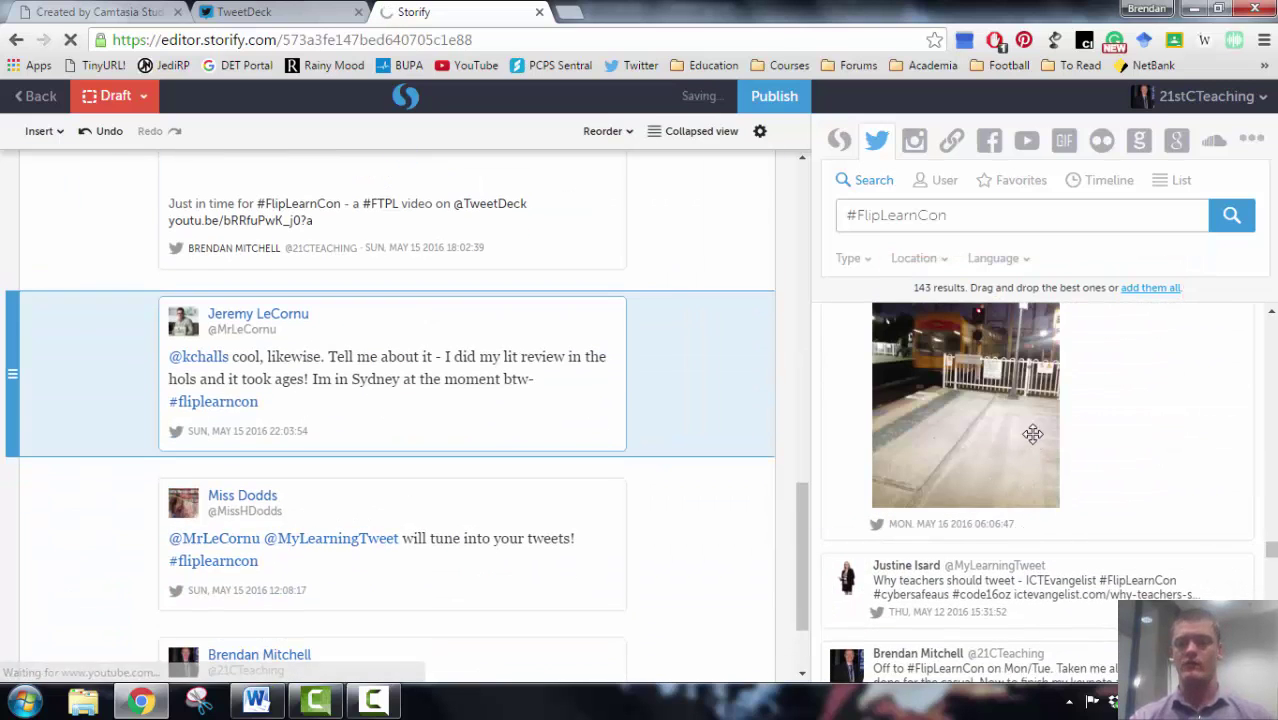
# Step: Add the May 16 tweets from the takeaways around the room (14:59) back to "Excited to start flipping" (14:37) to the story
pyautogui.moveTo(960, 400); pyautogui.dragTo(616, 440)
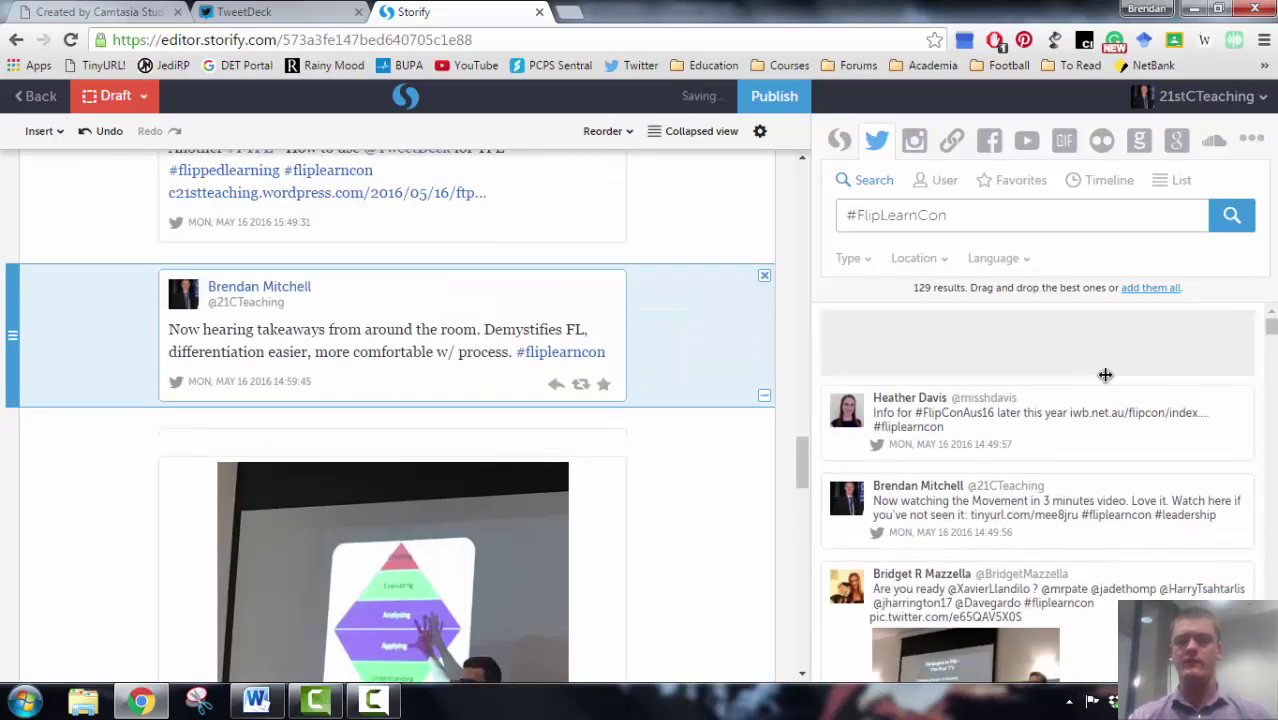
pyautogui.moveTo(1105, 375); pyautogui.dragTo(520, 360)
pyautogui.moveTo(960, 345); pyautogui.dragTo(523, 375)
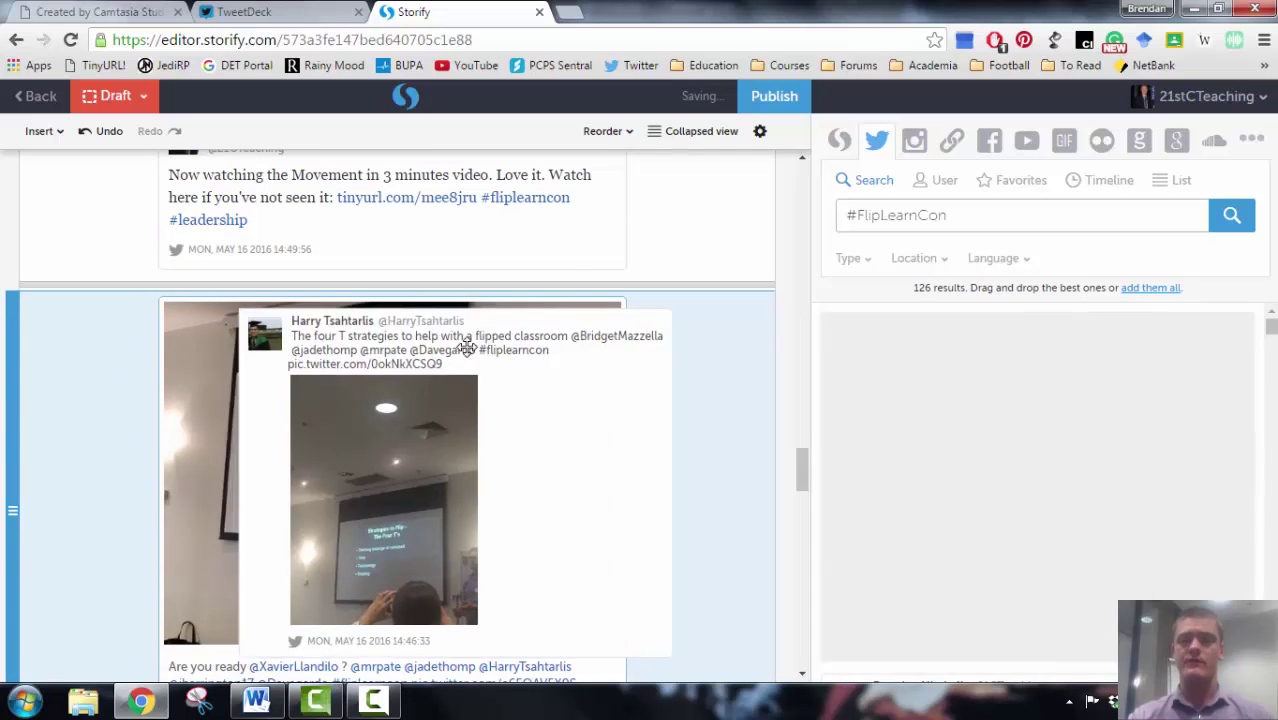
pyautogui.moveTo(465, 347); pyautogui.dragTo(465, 350)
pyautogui.moveTo(870, 345); pyautogui.dragTo(512, 392)
pyautogui.moveTo(975, 340); pyautogui.dragTo(522, 352)
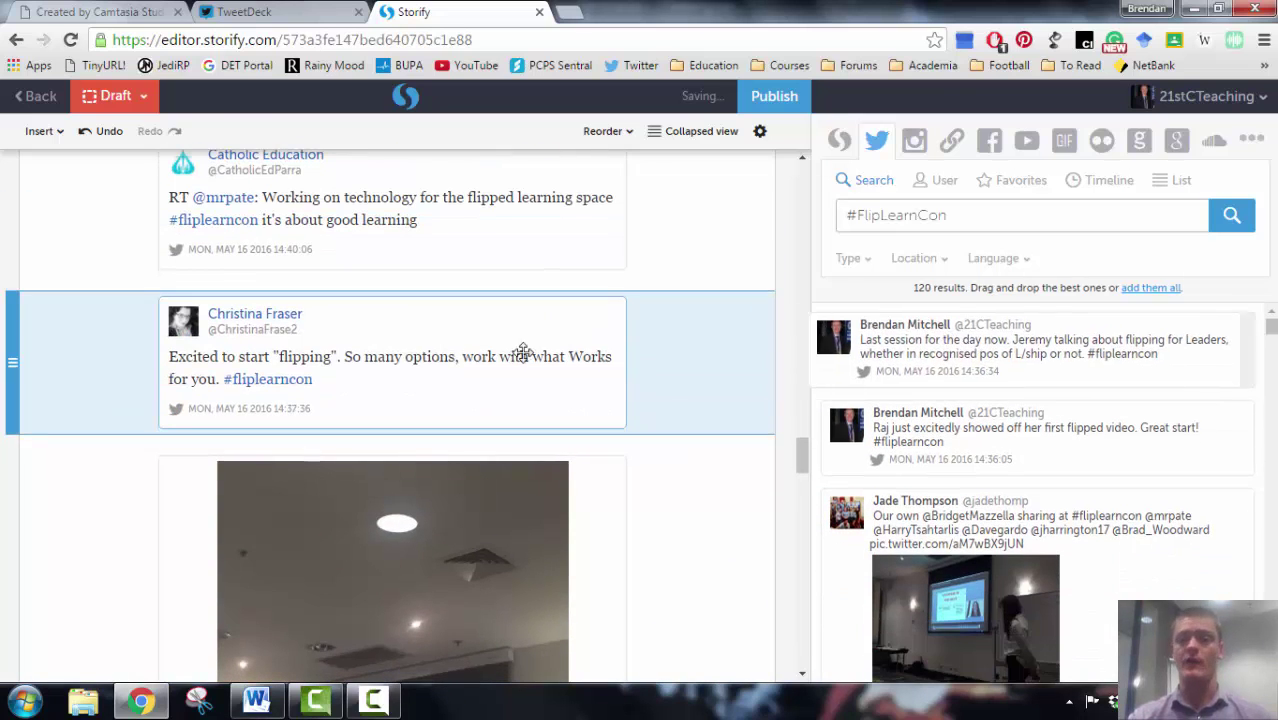
# Step: Add the May 16 tweets from "Last session for the day now" (14:36) back to the flipped video presentation (14:29:26) to the story
pyautogui.moveTo(870, 340); pyautogui.dragTo(520, 360)
pyautogui.moveTo(958, 336); pyautogui.dragTo(424, 367)
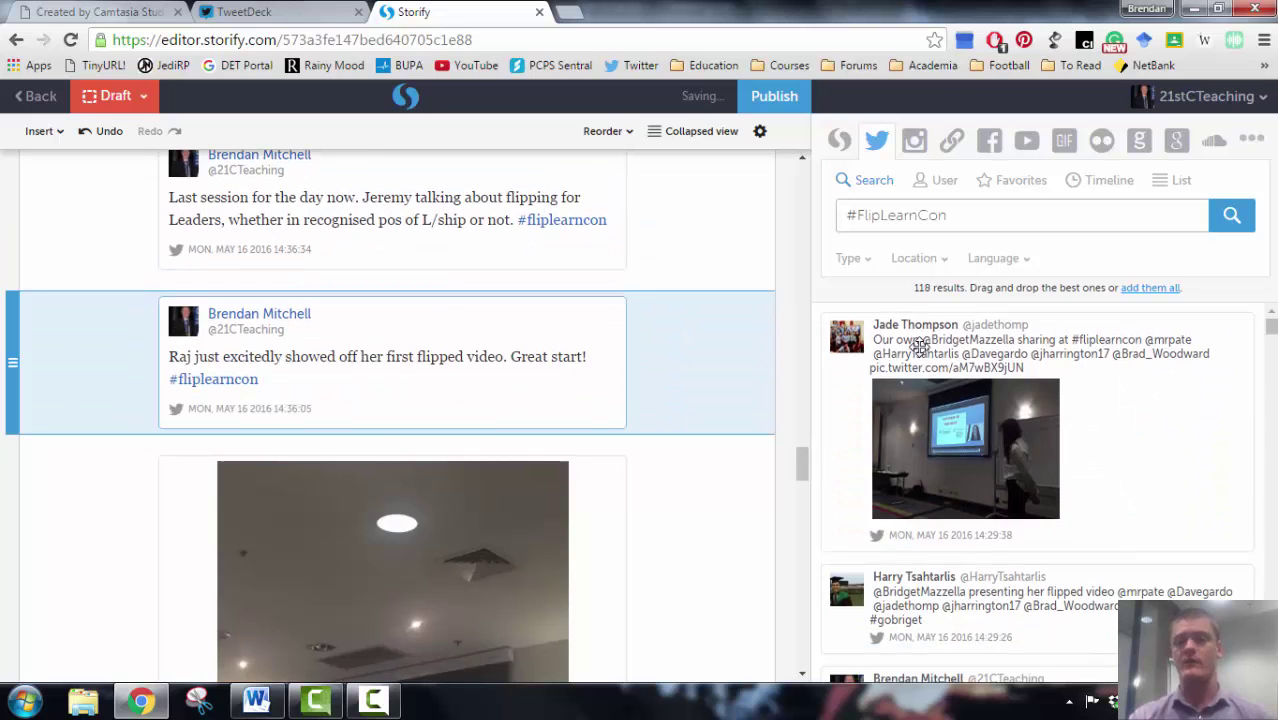
pyautogui.moveTo(910, 338); pyautogui.dragTo(444, 372)
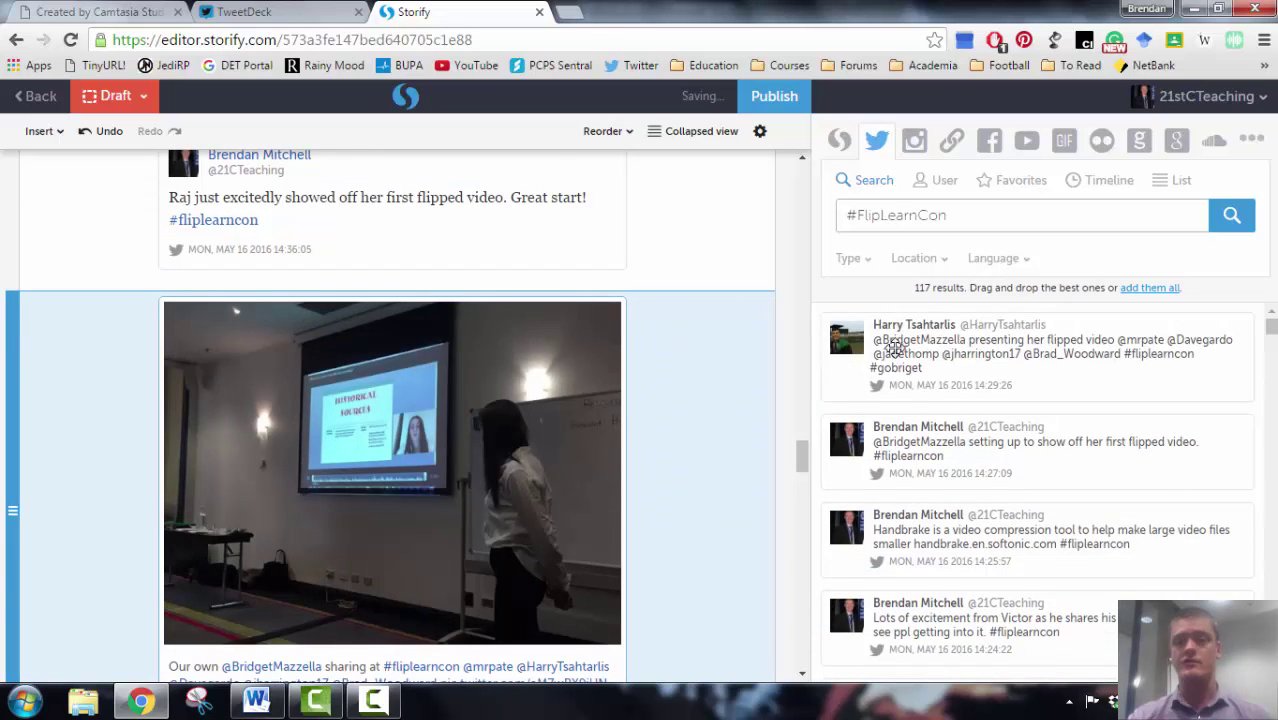
pyautogui.moveTo(893, 345); pyautogui.dragTo(420, 300)
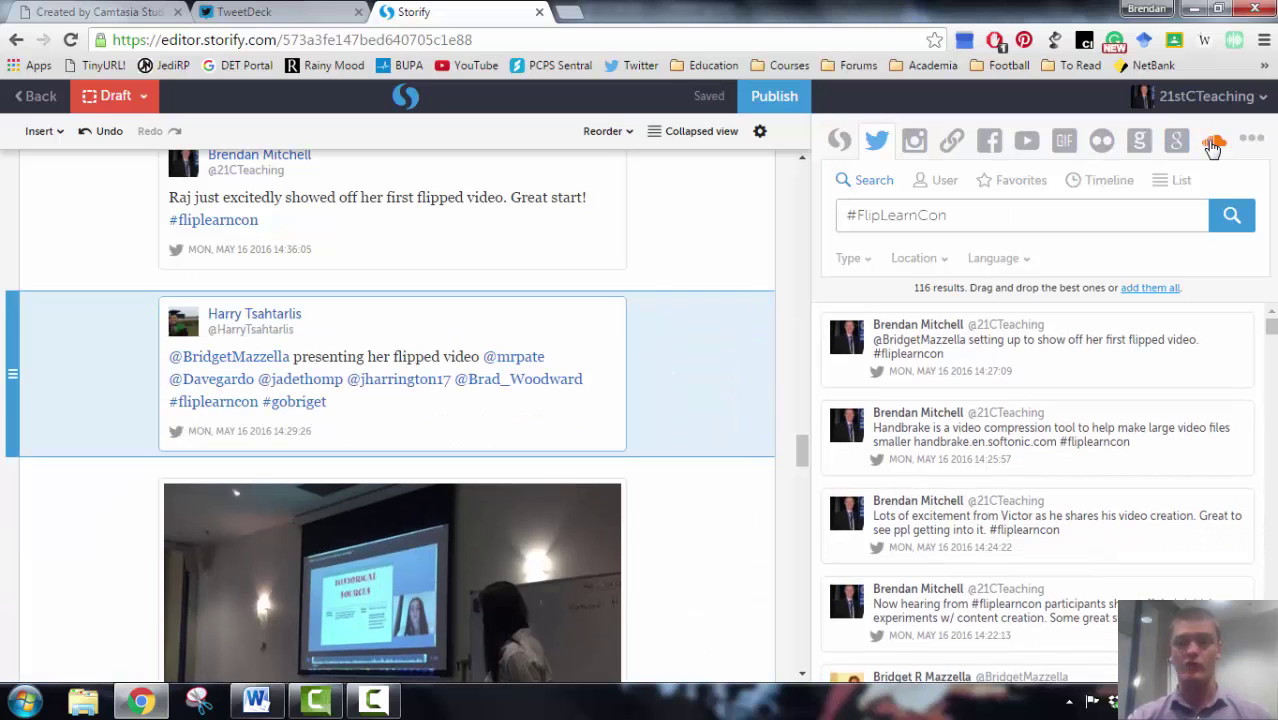
# Step: Add the May 16 tweets from the flipped video set-up (14:27) back to the FlipConAus review articles (14:14) to the story
pyautogui.moveTo(878, 352); pyautogui.dragTo(578, 420)
pyautogui.click(925, 355)
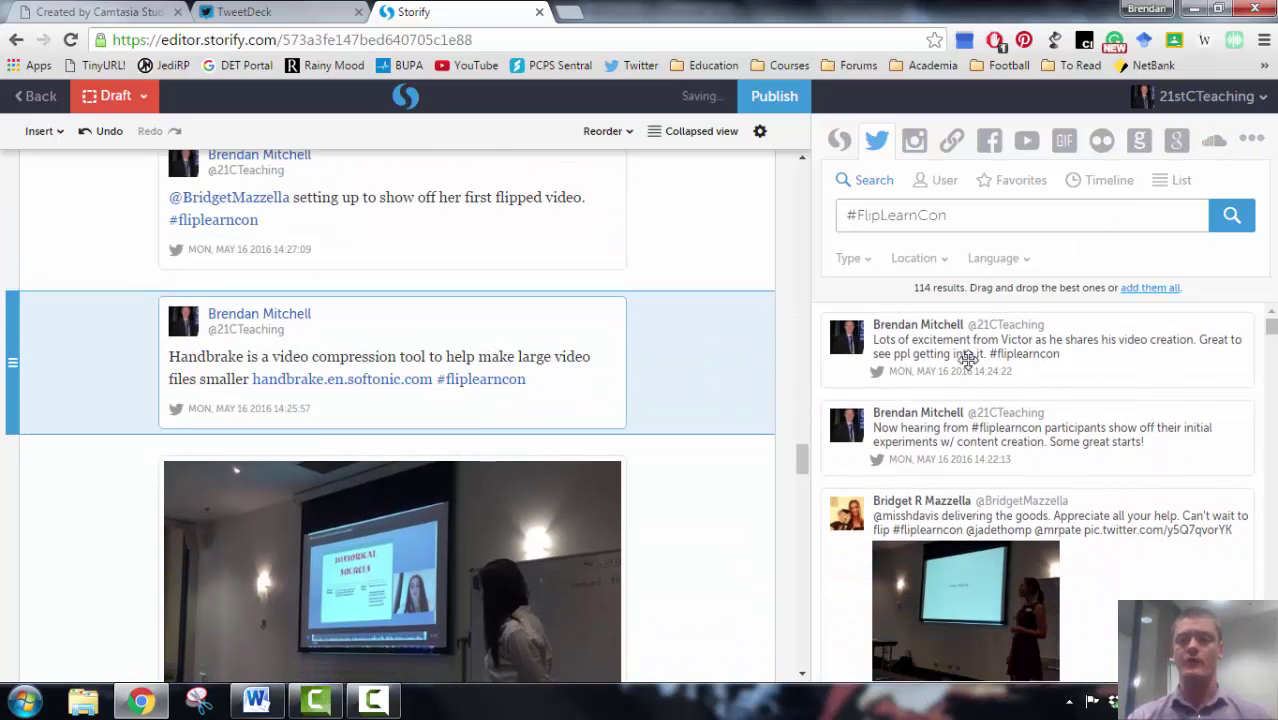
pyautogui.click(947, 355)
pyautogui.click(947, 355)
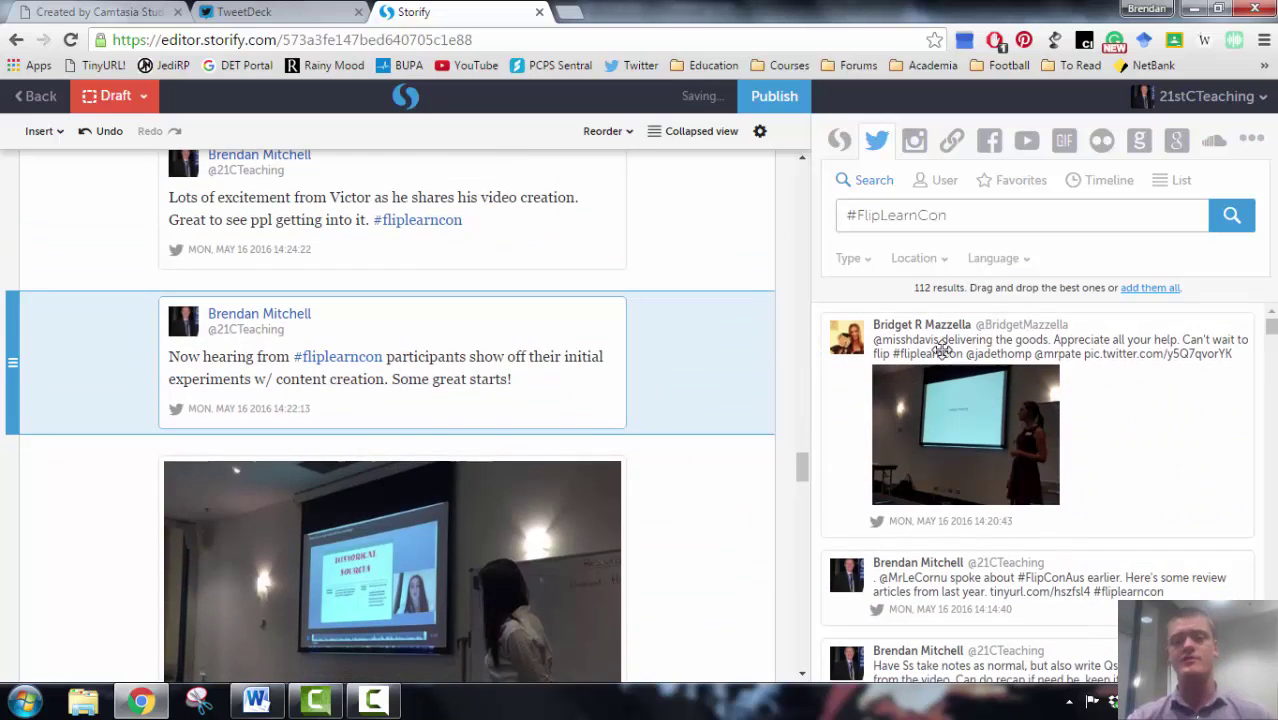
pyautogui.click(944, 355)
pyautogui.click(942, 355)
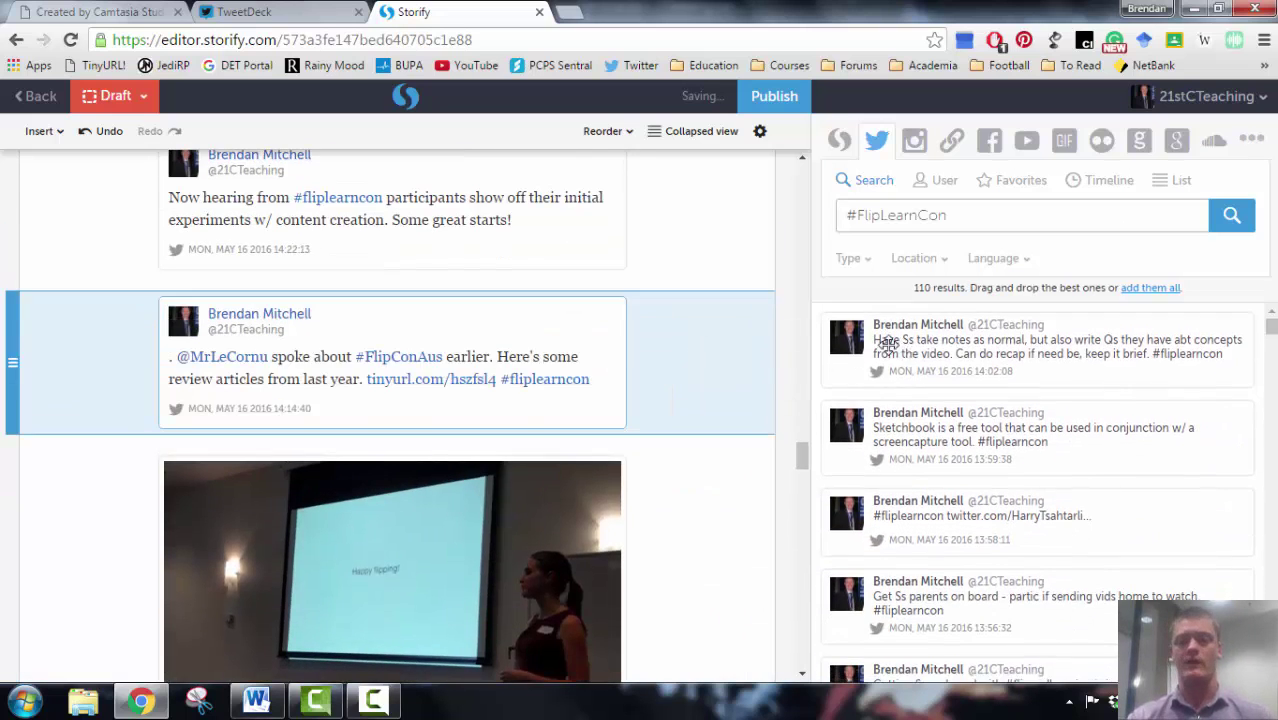
# Step: Add the May 16 tweets from students taking notes (14:02) back to the "I like this better" student feedback (13:49) to the story
pyautogui.moveTo(942, 355)
pyautogui.mouseDown()
pyautogui.moveTo(681, 426)
pyautogui.moveTo(355, 370)
pyautogui.mouseUp()
pyautogui.click(942, 355)
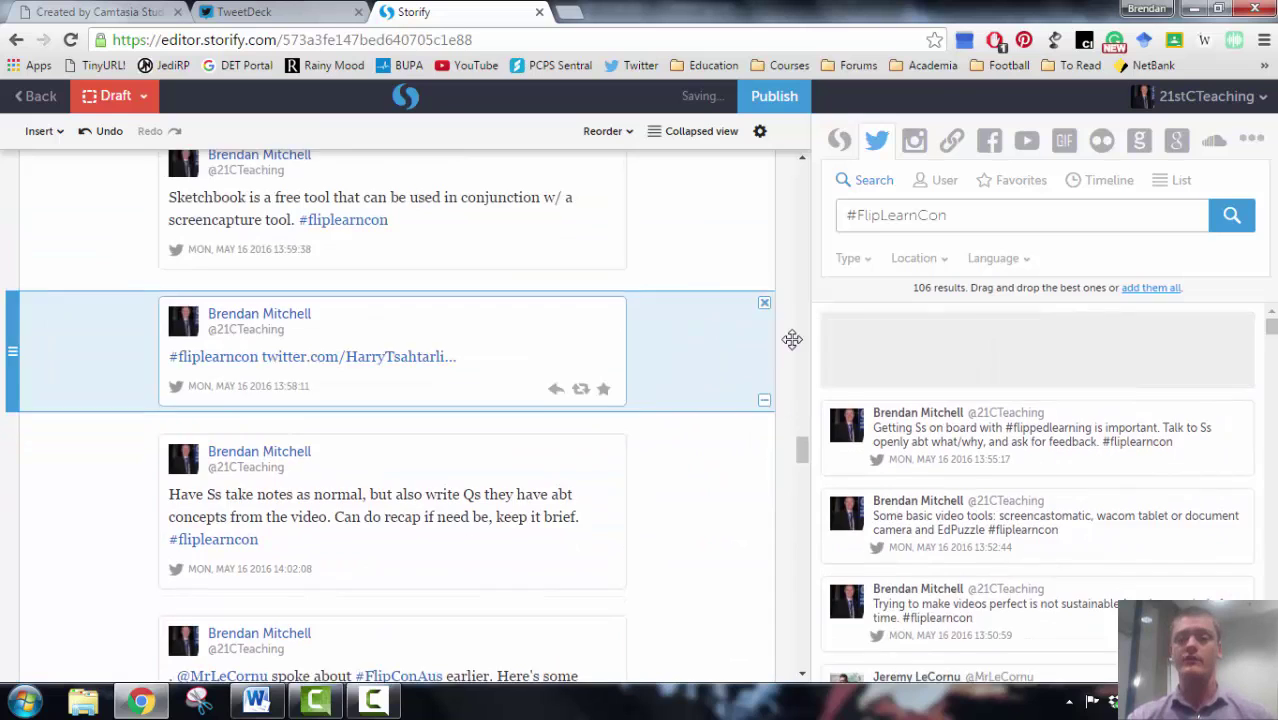
pyautogui.click(945, 420)
pyautogui.click(955, 350)
pyautogui.moveTo(955, 350); pyautogui.dragTo(371, 365)
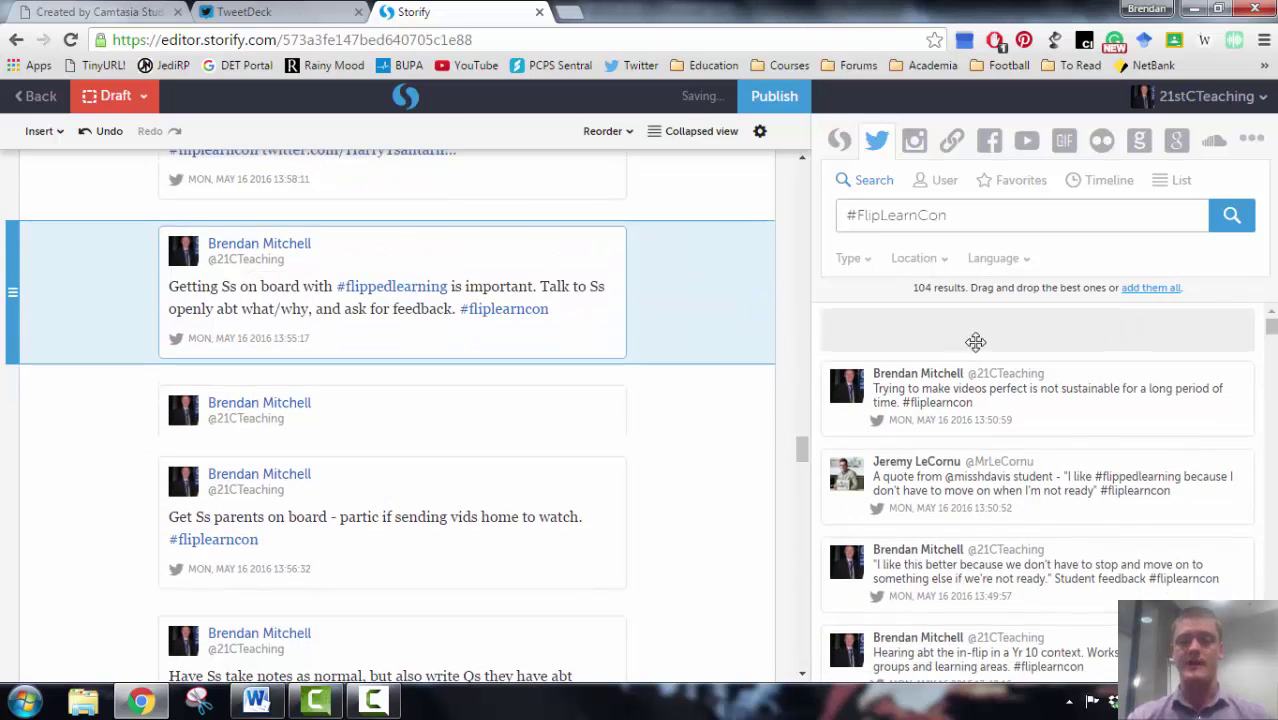
pyautogui.click(945, 350)
pyautogui.moveTo(945, 350); pyautogui.dragTo(393, 368)
pyautogui.click(950, 345)
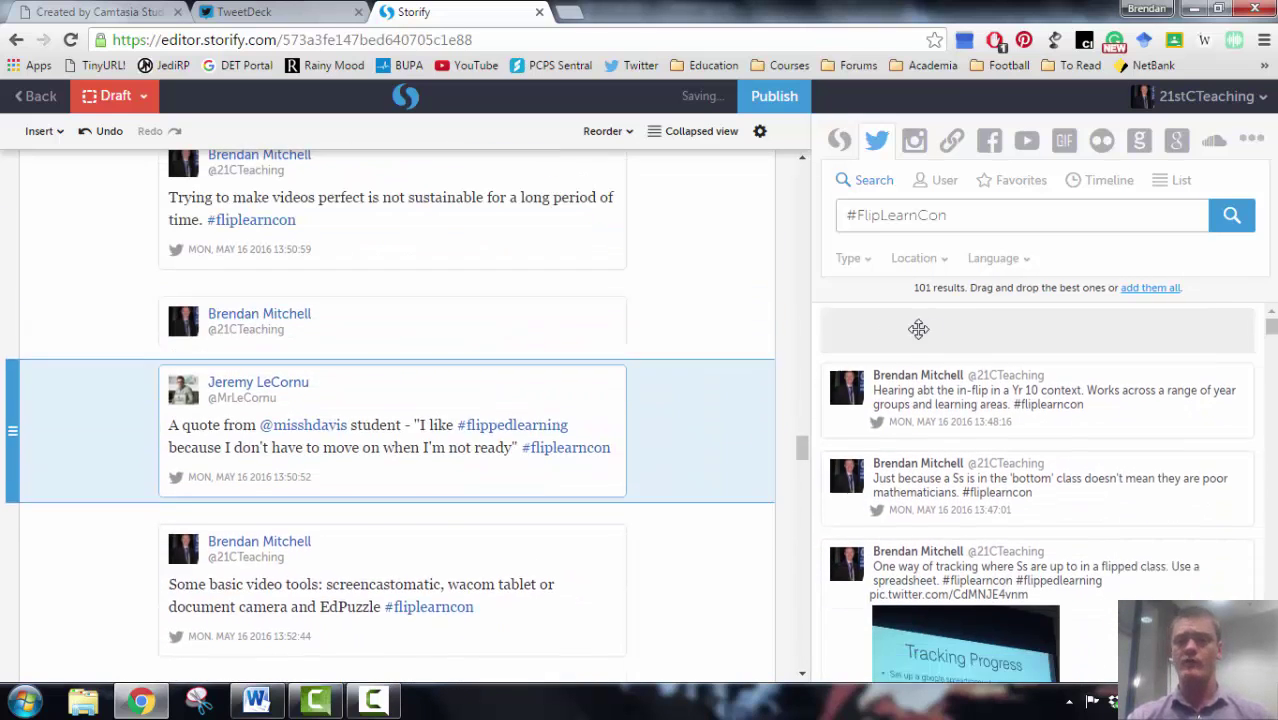
# Step: Add the May 16 tweets from the Year 10 in-flip context (13:48) back to the student feedback on flipping (13:39:44) to the story
pyautogui.click(995, 343)
pyautogui.moveTo(995, 343); pyautogui.dragTo(385, 376)
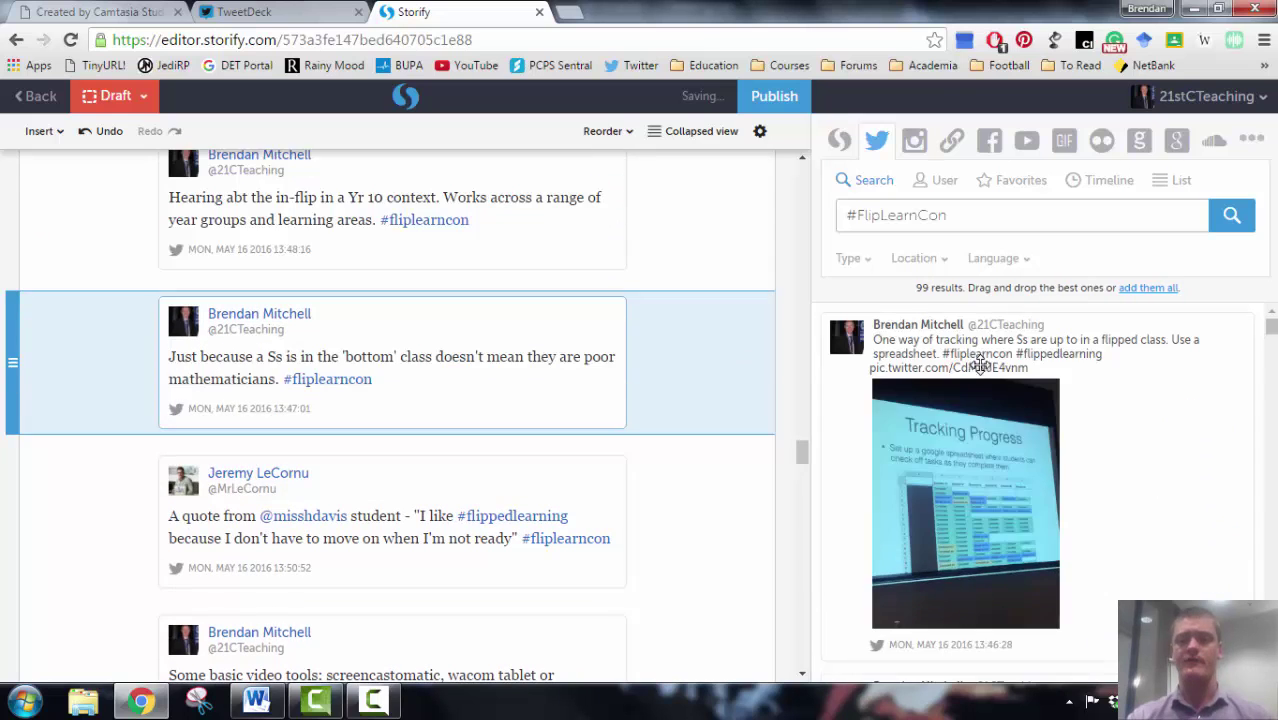
pyautogui.click(925, 330)
pyautogui.moveTo(925, 330); pyautogui.dragTo(739, 340)
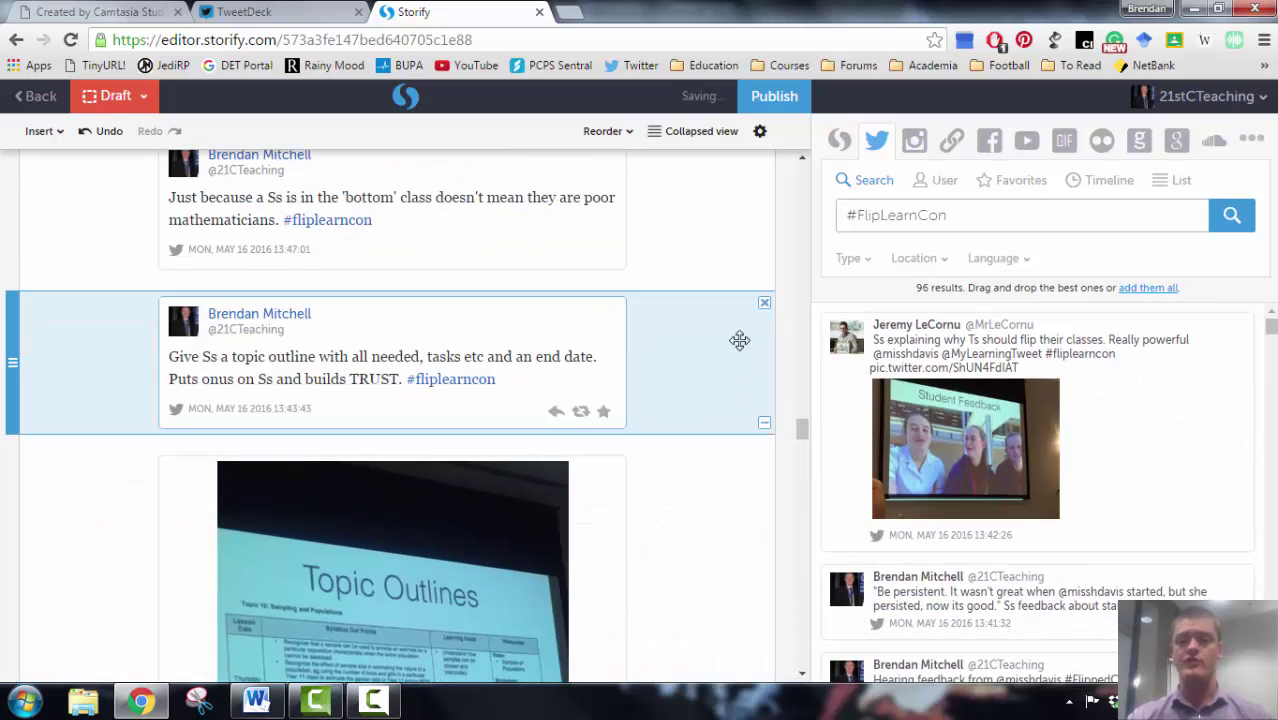
pyautogui.moveTo(912, 330); pyautogui.dragTo(755, 352)
pyautogui.moveTo(925, 345); pyautogui.dragTo(636, 330)
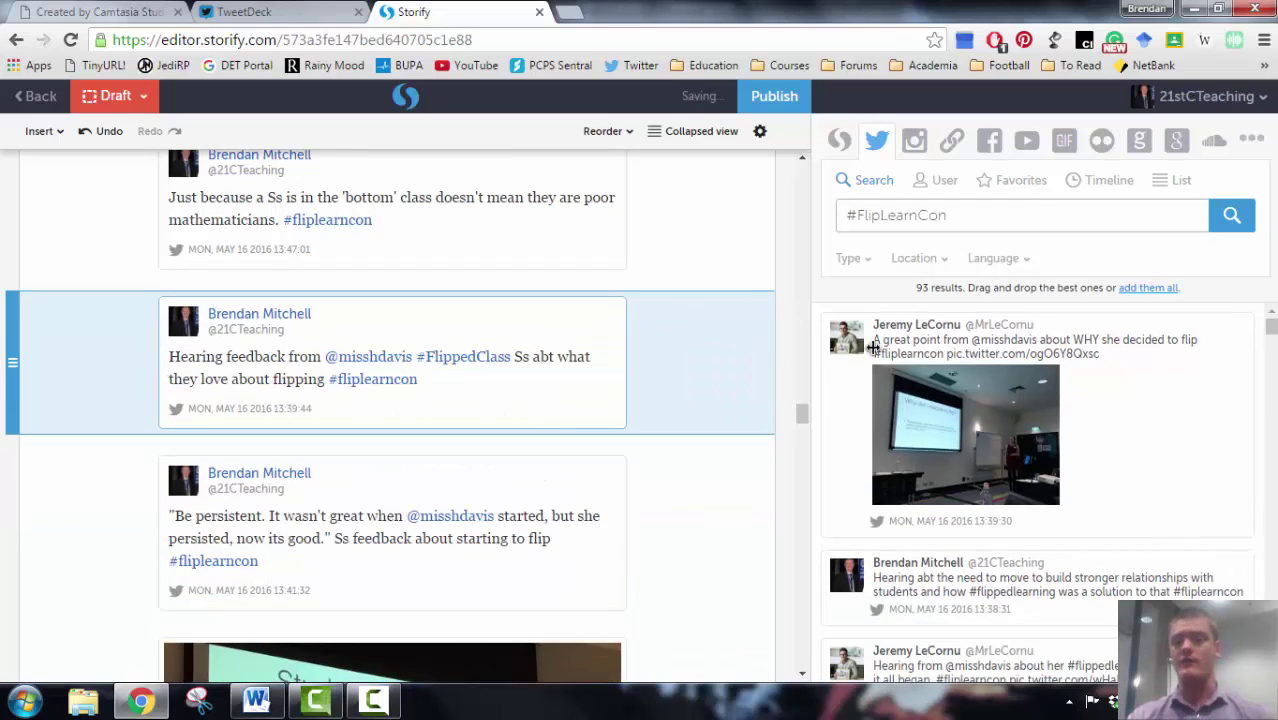
# Step: Add the May 16 tweets from the point about why a teacher decided to flip (13:39:30) back to "Coming back from lunch" (13:26) to the story
pyautogui.moveTo(950, 343); pyautogui.dragTo(480, 352)
pyautogui.moveTo(840, 350); pyautogui.dragTo(630, 345)
pyautogui.moveTo(920, 340); pyautogui.dragTo(335, 362)
pyautogui.moveTo(930, 345); pyautogui.dragTo(330, 400)
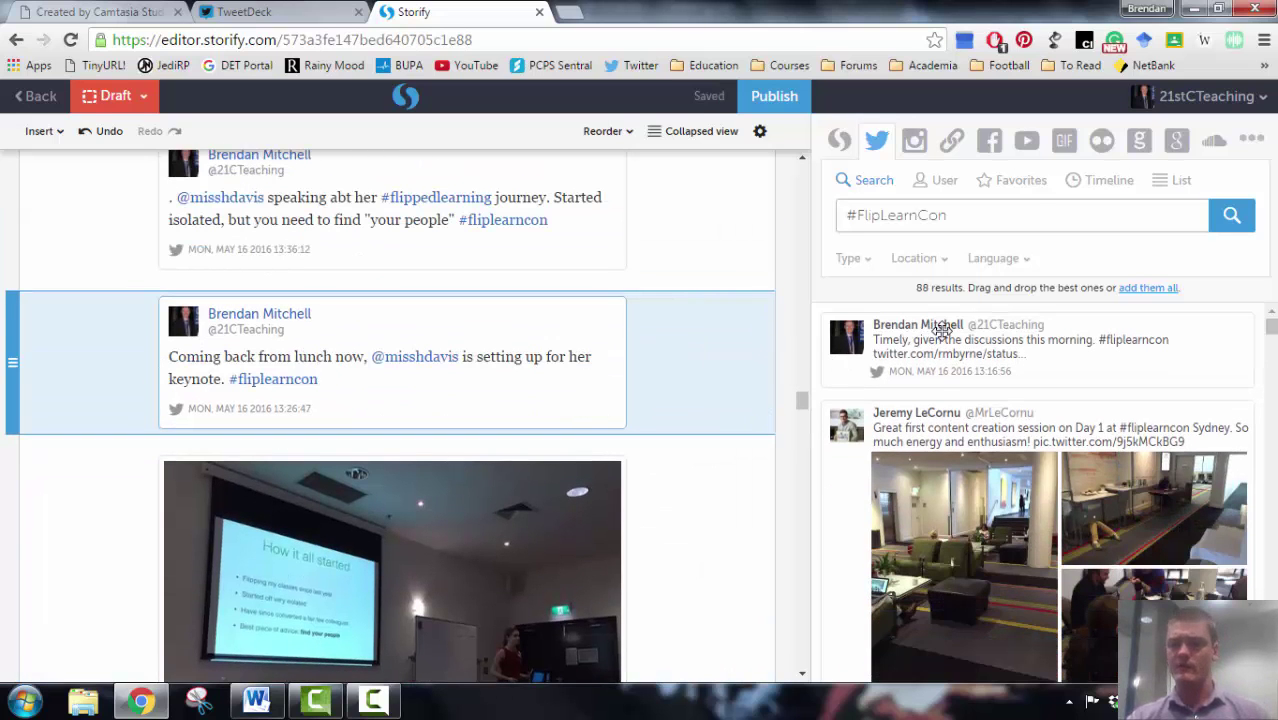
# Step: Add the May 16 tweets from "Timely, given the discussions this morning" (13:16) back to "Working on technology" (11:07) to the story
pyautogui.moveTo(940, 330); pyautogui.dragTo(400, 400)
pyautogui.moveTo(930, 340); pyautogui.dragTo(400, 405)
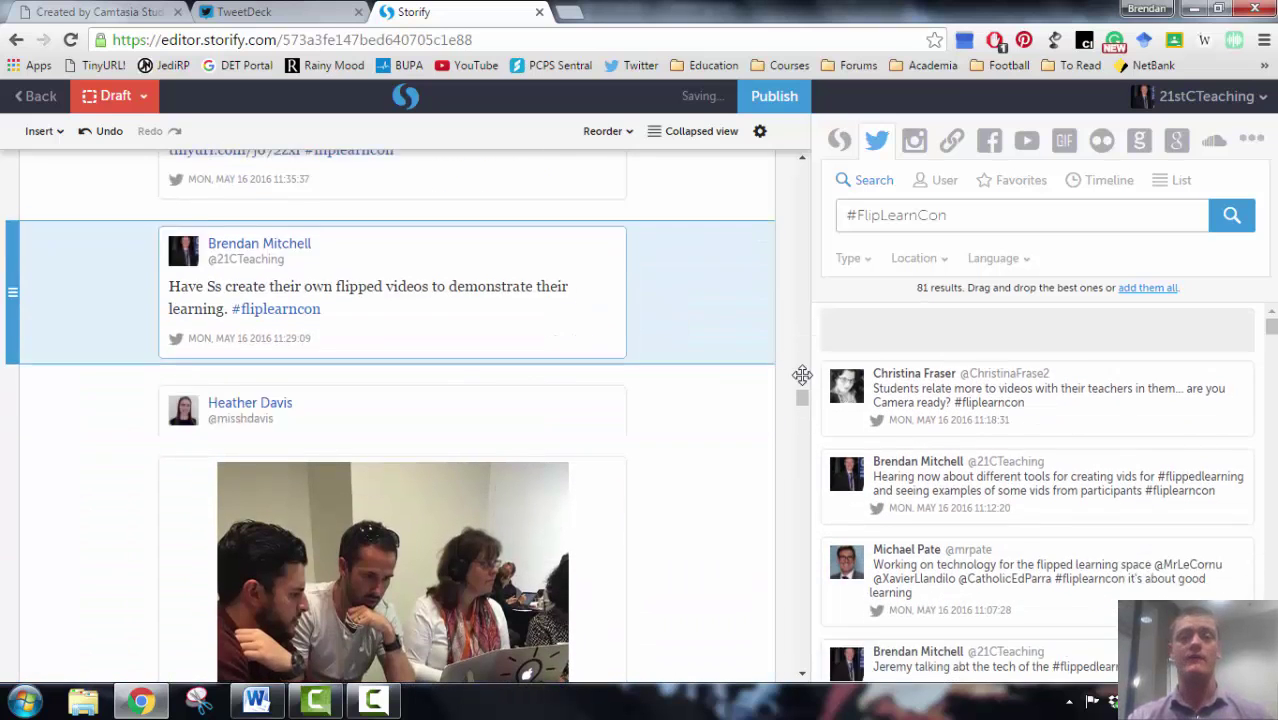
pyautogui.moveTo(802, 375); pyautogui.dragTo(790, 378)
pyautogui.moveTo(930, 390); pyautogui.dragTo(400, 360)
pyautogui.moveTo(985, 448); pyautogui.dragTo(552, 418)
pyautogui.moveTo(979, 379); pyautogui.dragTo(540, 385)
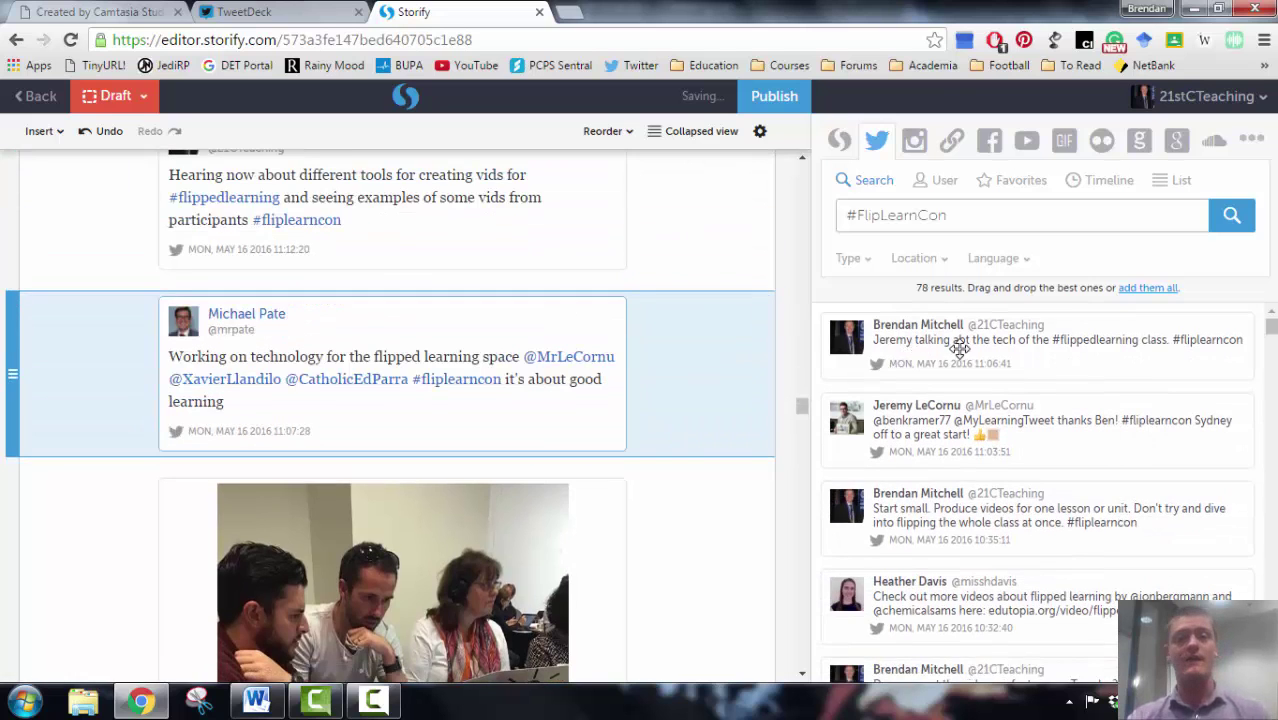
# Step: Add the May 16 tweets from the tech of the flipped learning class (11:06) back to targeted direct instruction (10:01) to the story
pyautogui.moveTo(958, 345); pyautogui.dragTo(400, 340)
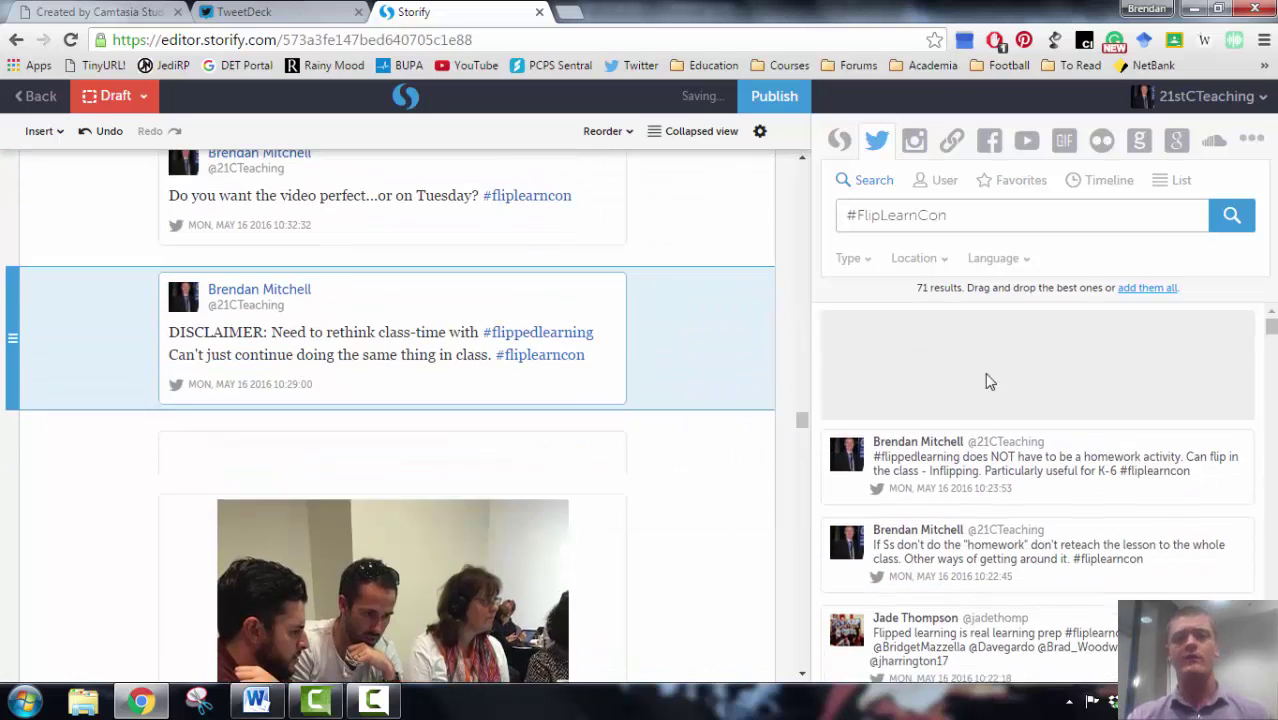
pyautogui.moveTo(960, 345); pyautogui.dragTo(600, 370)
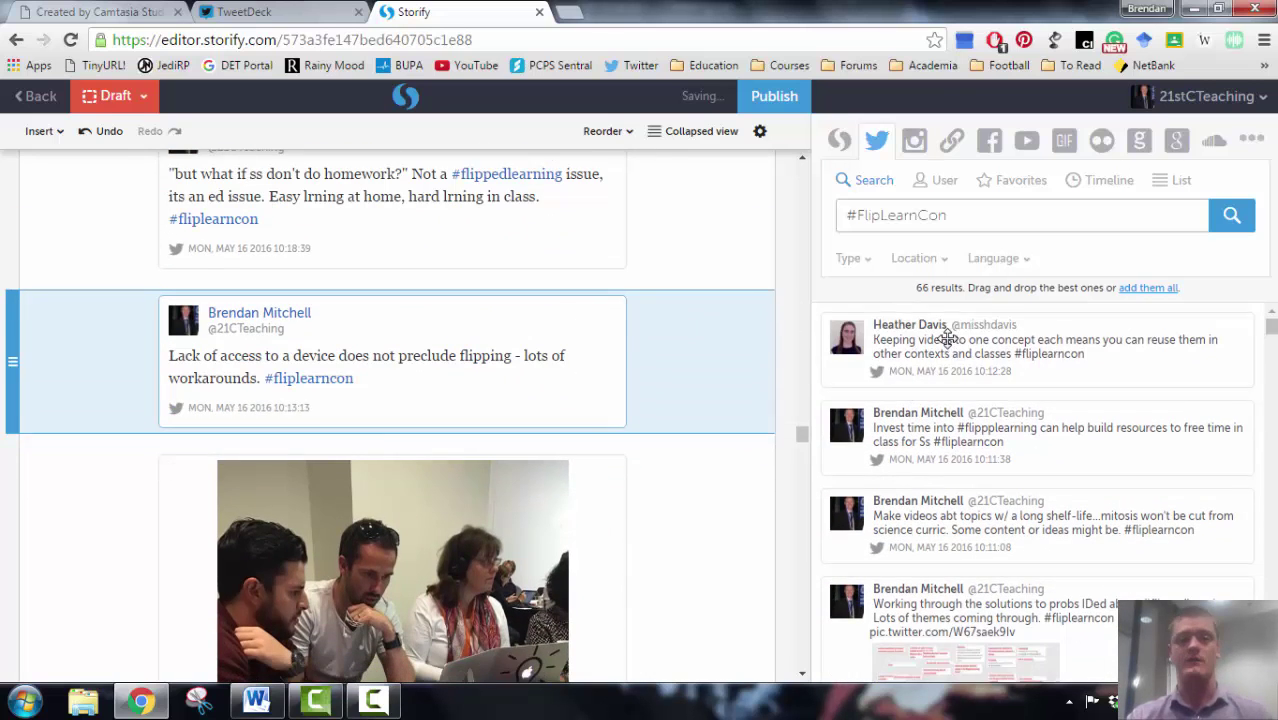
pyautogui.moveTo(947, 338); pyautogui.dragTo(600, 370)
pyautogui.moveTo(960, 345); pyautogui.dragTo(712, 365)
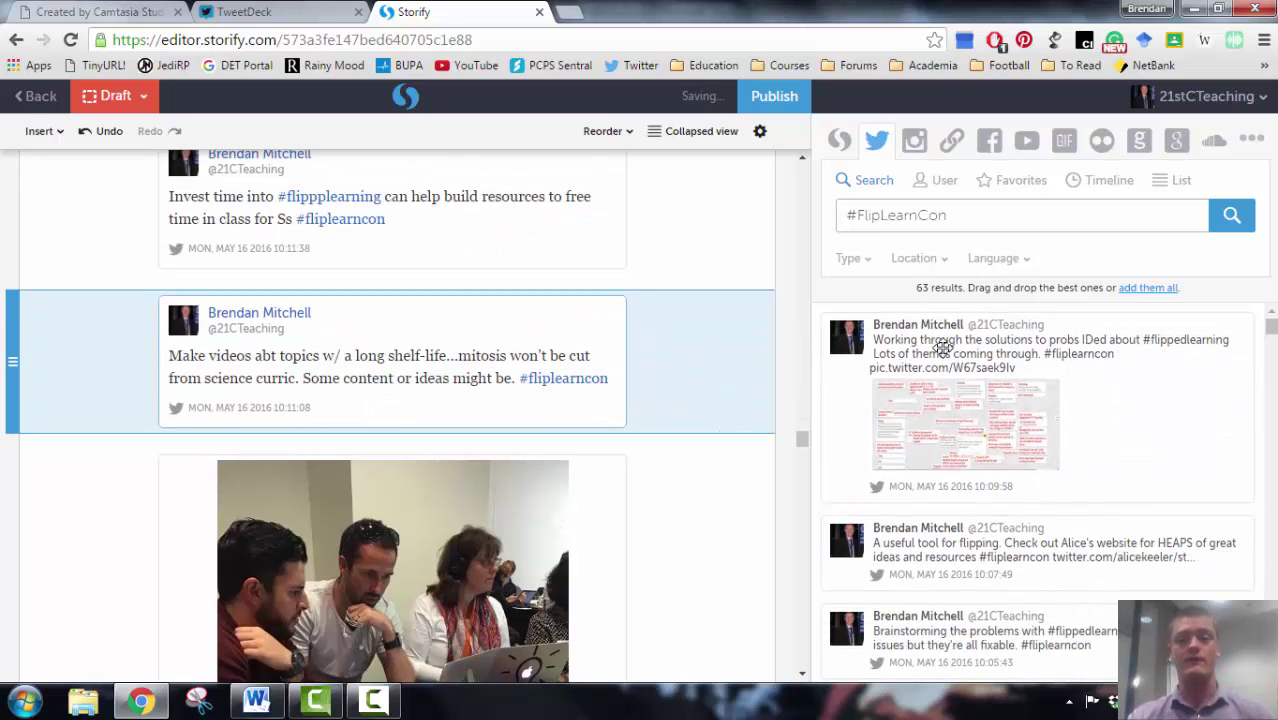
pyautogui.moveTo(943, 345); pyautogui.dragTo(600, 375)
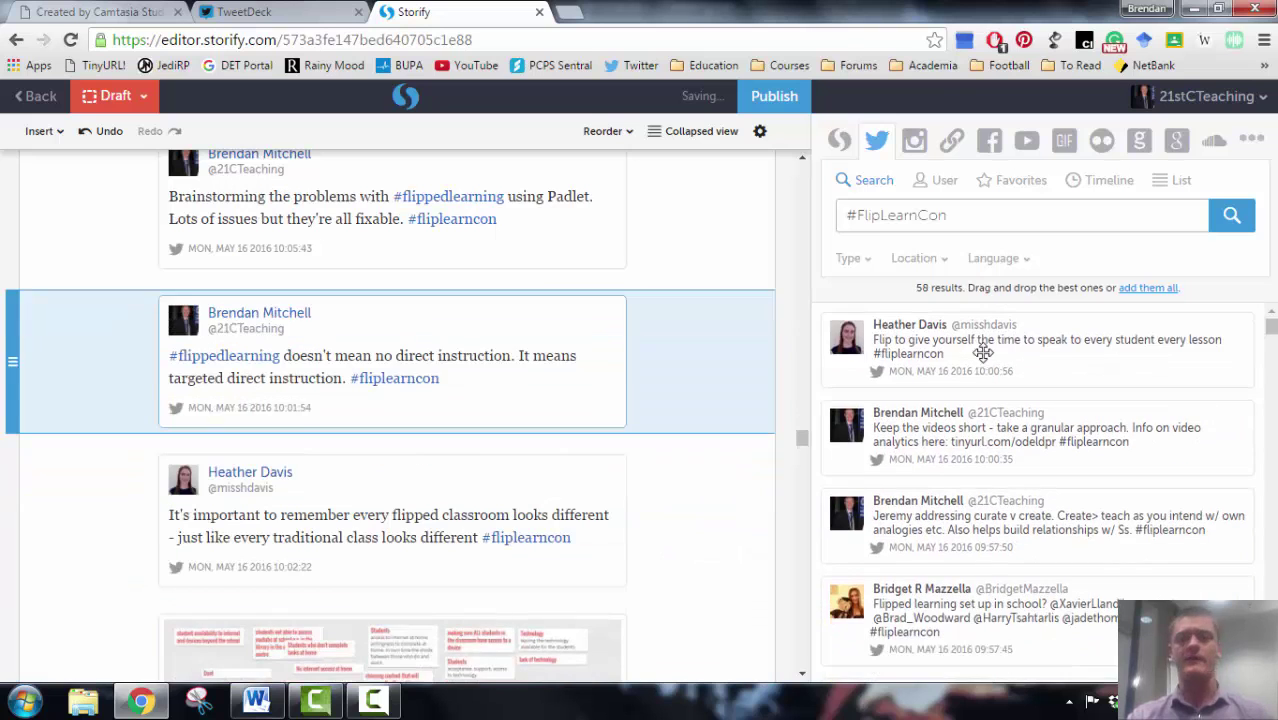
# Step: Add the tweets from "Flip to give yourself the time" (May 16, 10:00) back to "A few spots left" (May 3) to the story
pyautogui.moveTo(980, 325); pyautogui.dragTo(600, 380)
pyautogui.moveTo(900, 335); pyautogui.dragTo(600, 375)
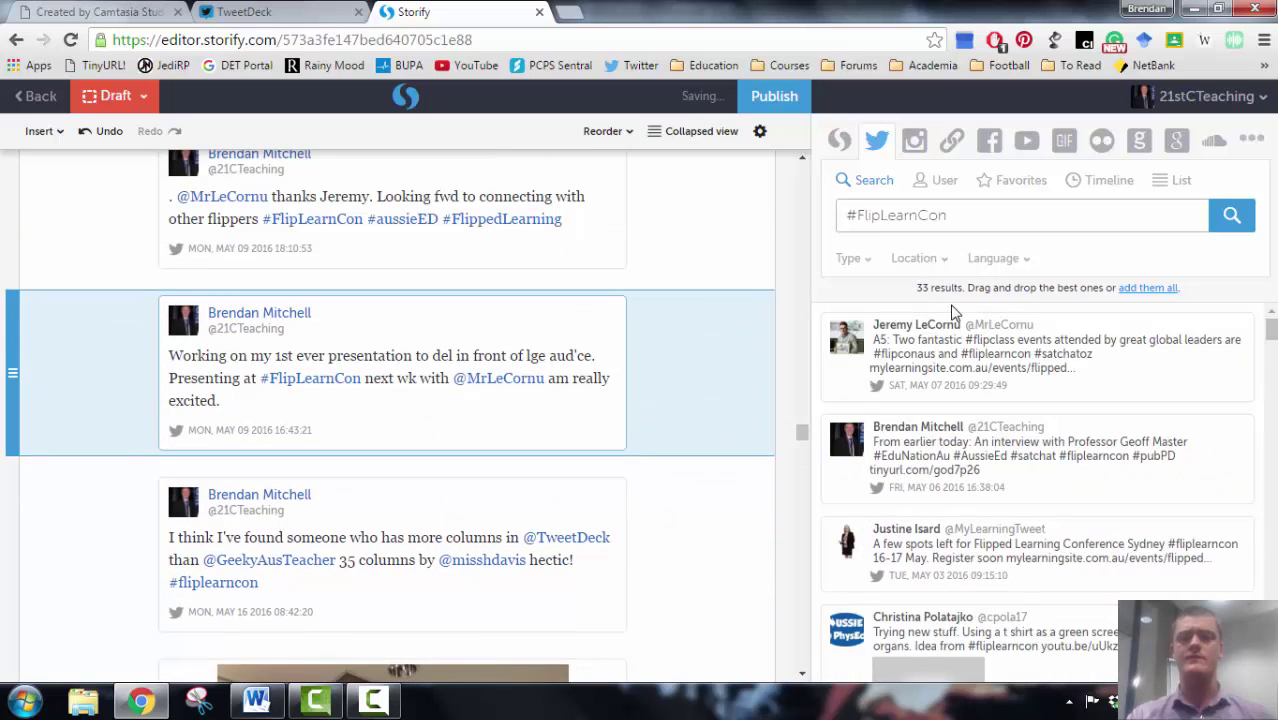
pyautogui.moveTo(897, 341); pyautogui.dragTo(600, 365)
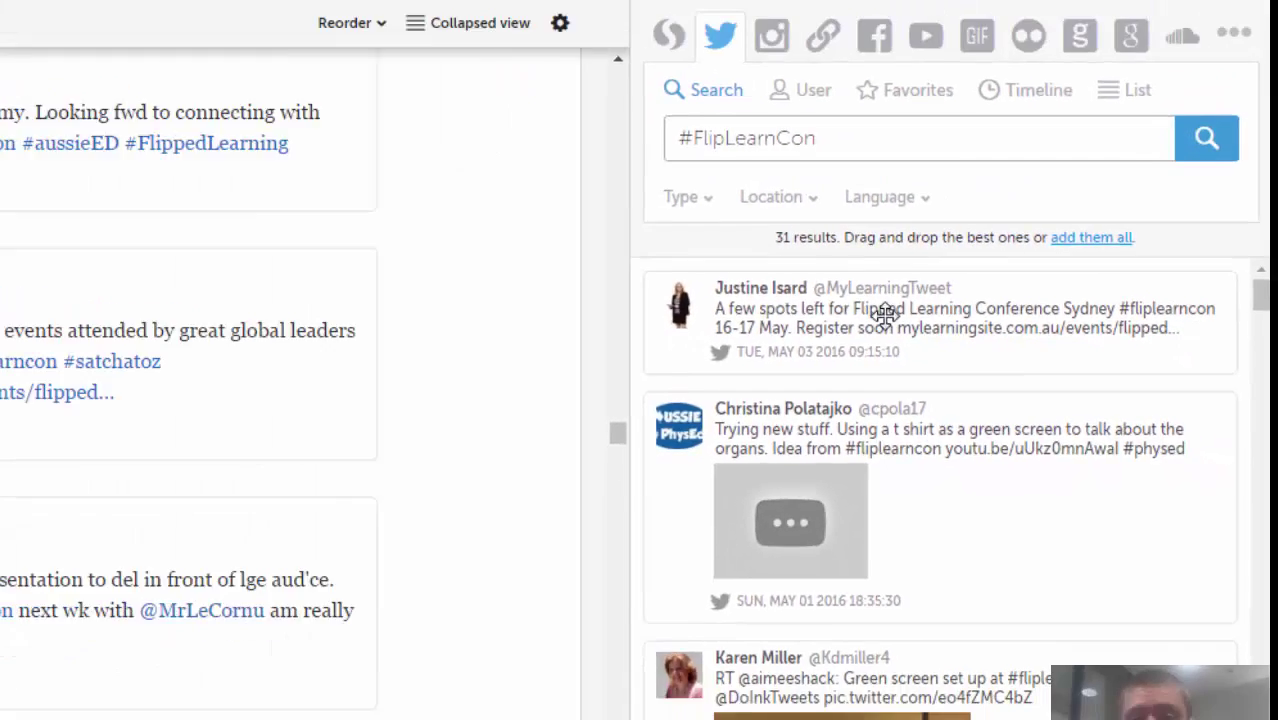
pyautogui.moveTo(632, 245); pyautogui.dragTo(448, 345)
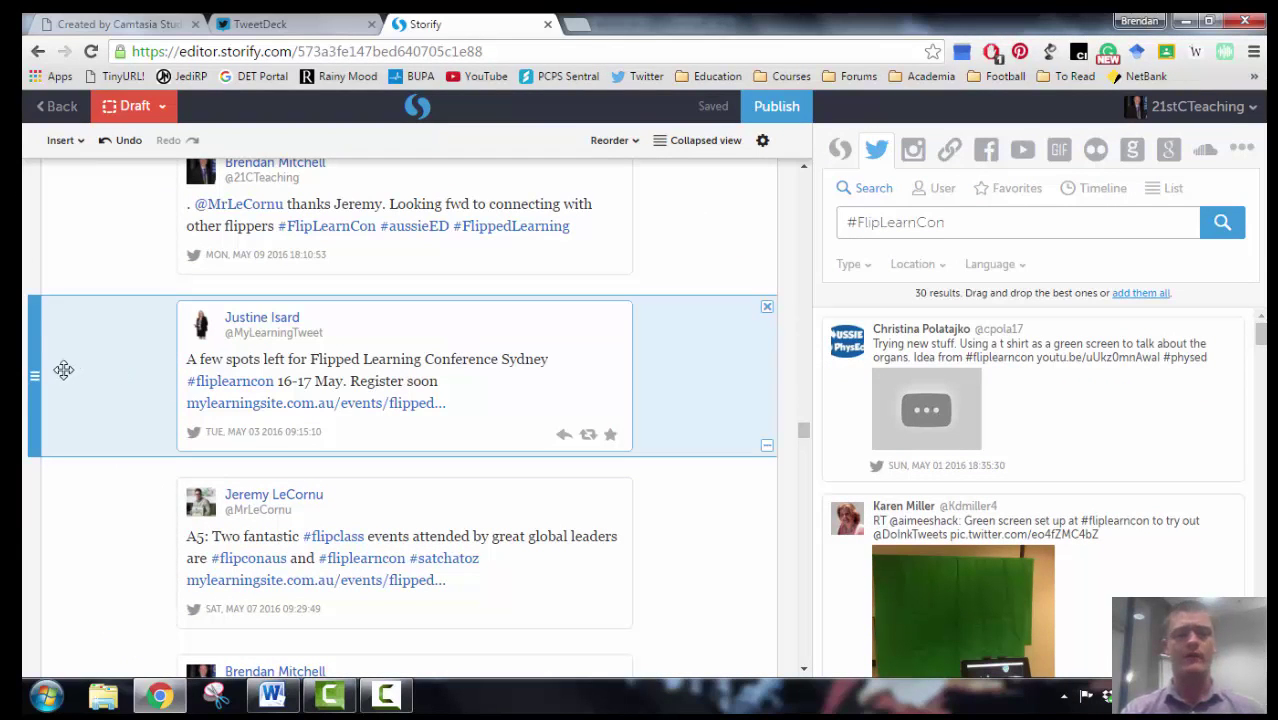
# Step: Remove the May 3 "A few spots left for Flipped Learning Conference Sydney" tweet from the story
pyautogui.moveTo(34, 375); pyautogui.dragTo(160, 392)
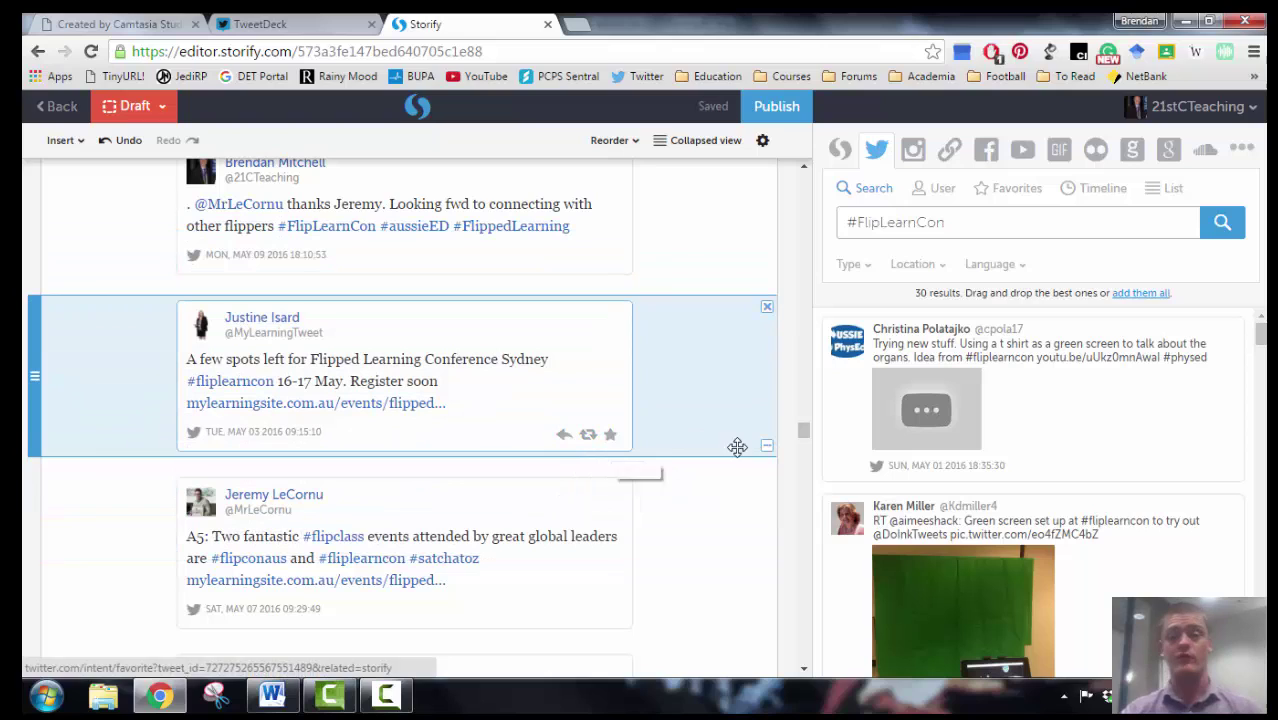
pyautogui.moveTo(766, 452)
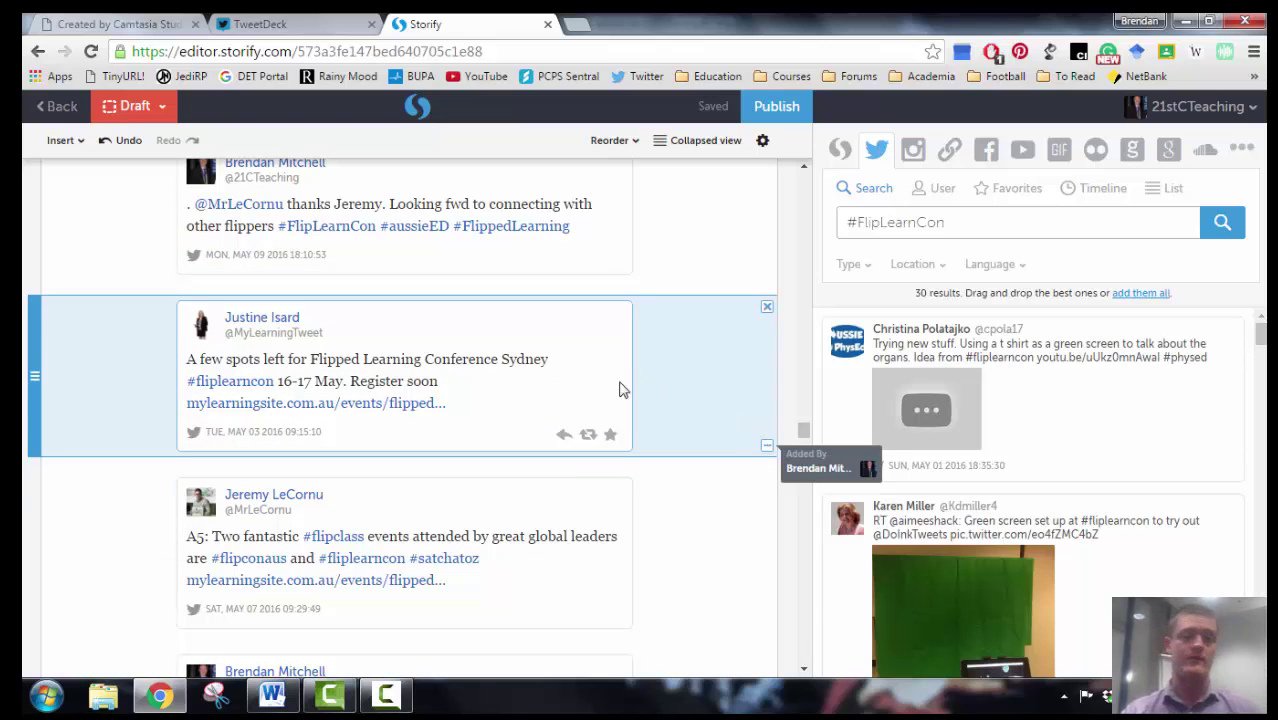
pyautogui.click(767, 309)
# Step: Reorder the story's tweets by oldest first
pyautogui.scroll(10, 760, 400)
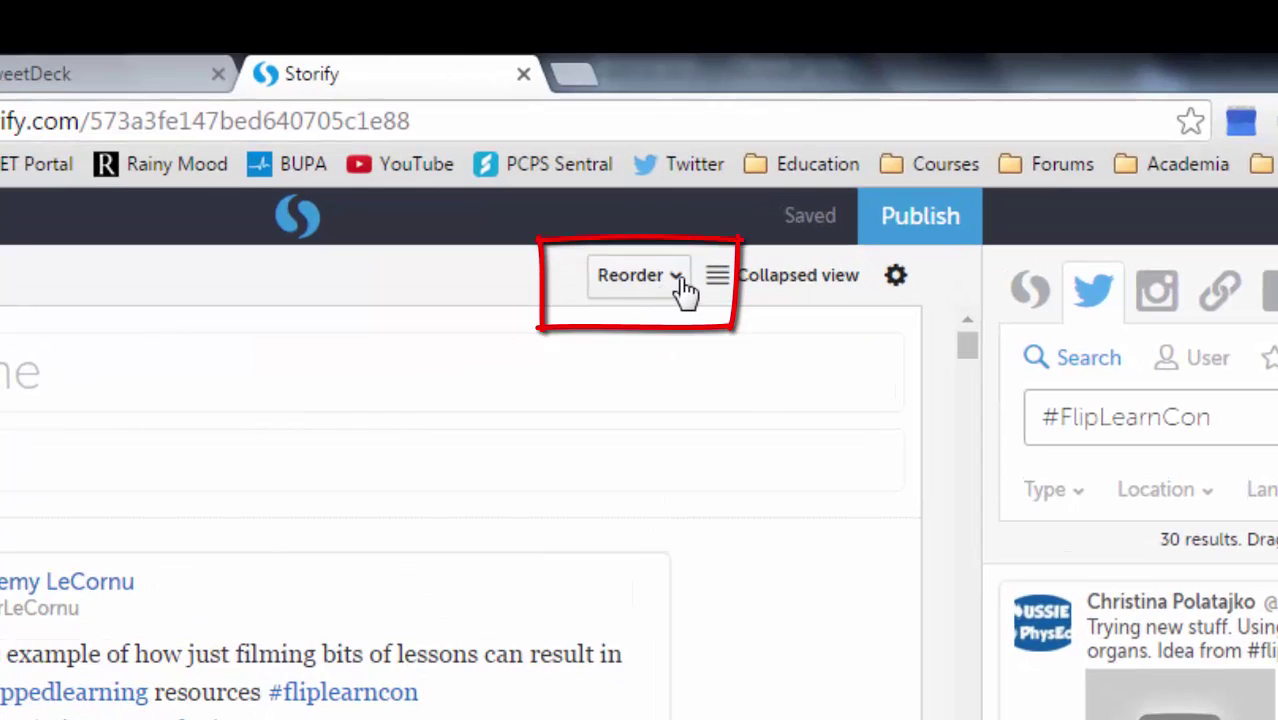
pyautogui.click(648, 176)
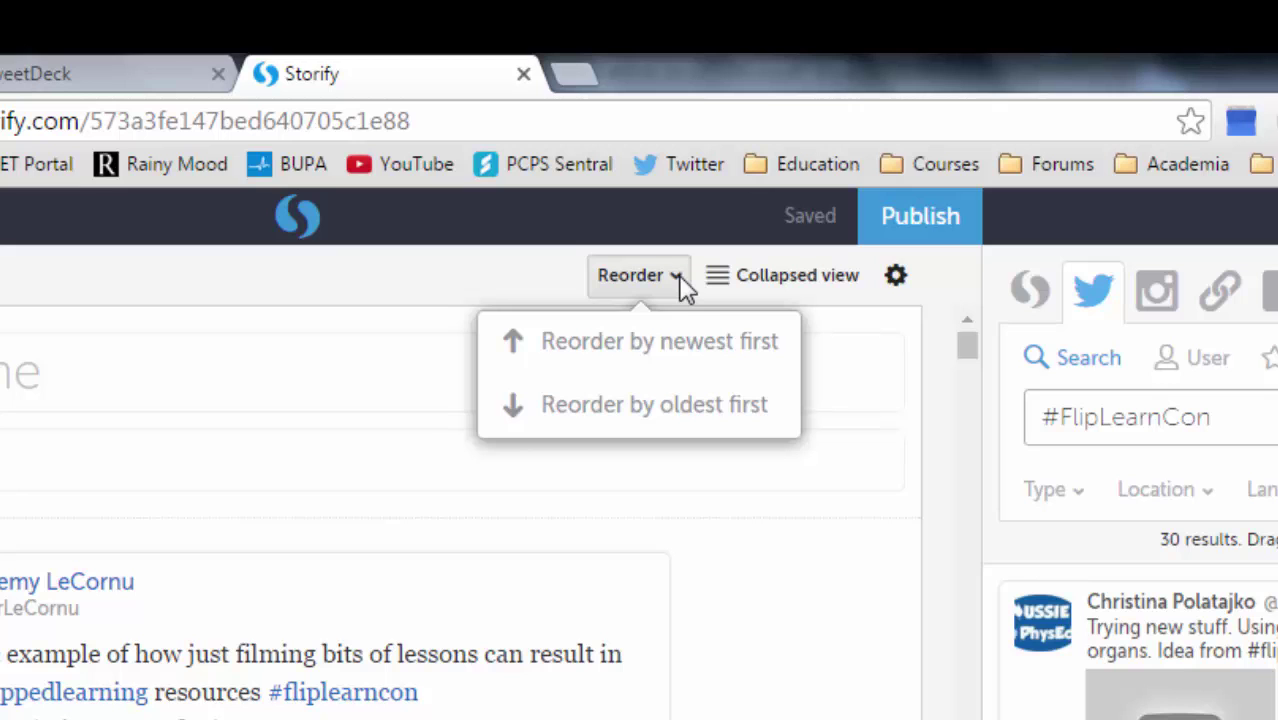
pyautogui.click(668, 412)
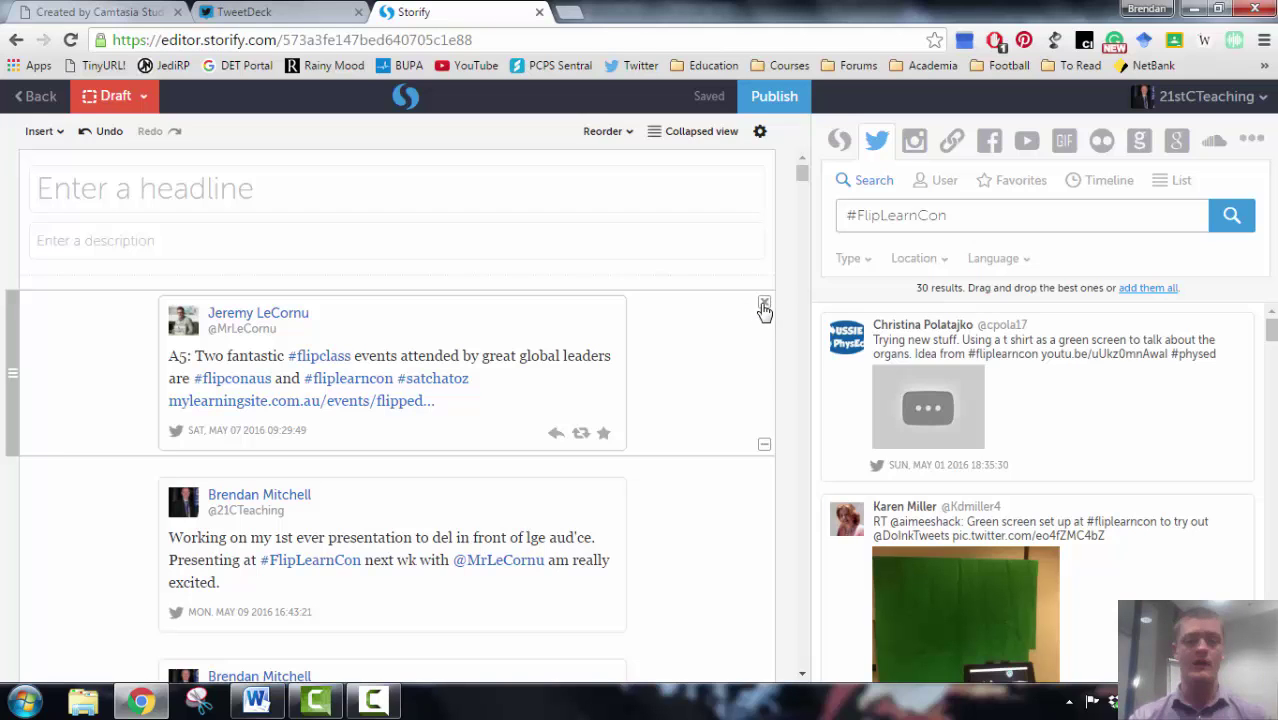
# Step: Delete the pre-conference tweets dated May 7 to May 12 from the beginning of the story
pyautogui.click(764, 304)
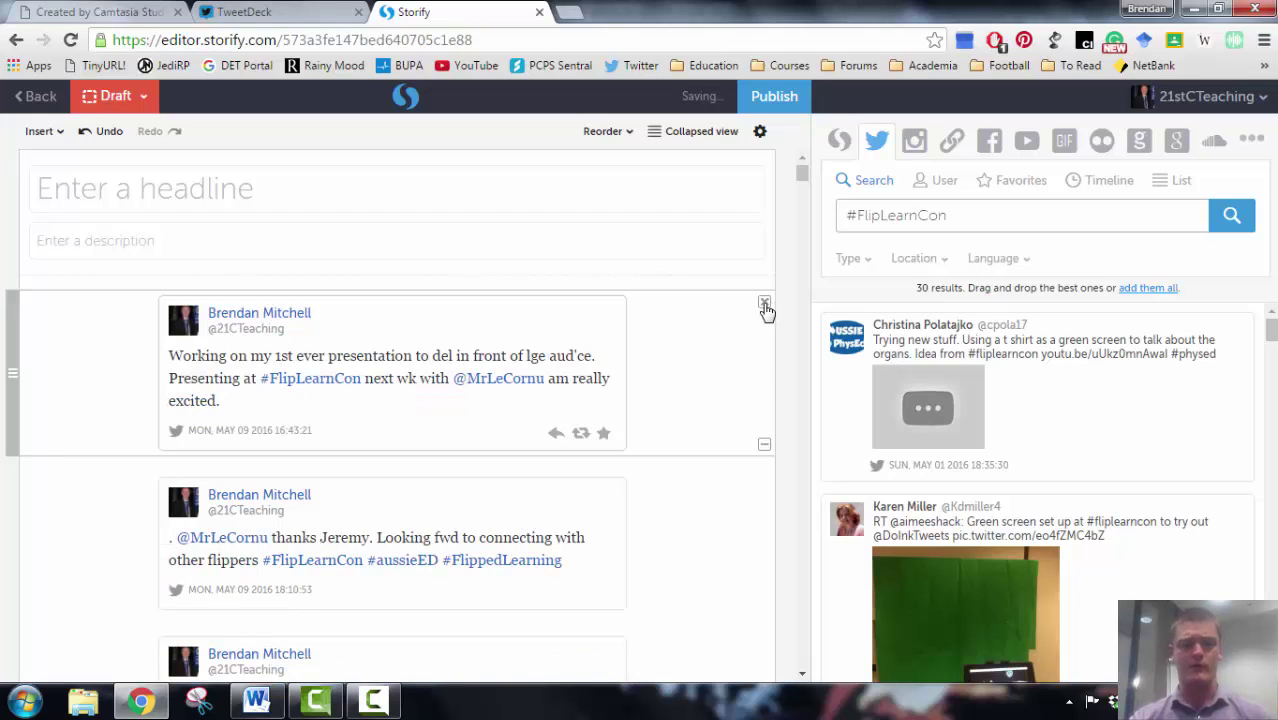
pyautogui.click(764, 304)
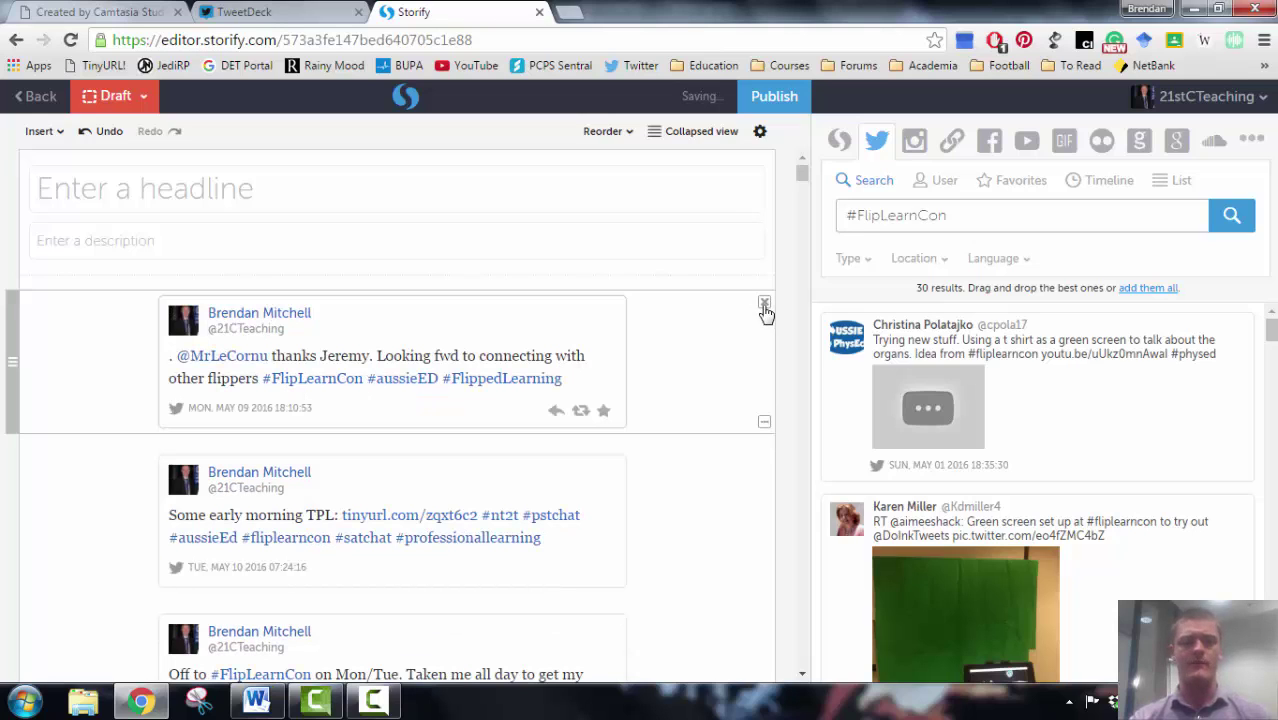
pyautogui.click(764, 304)
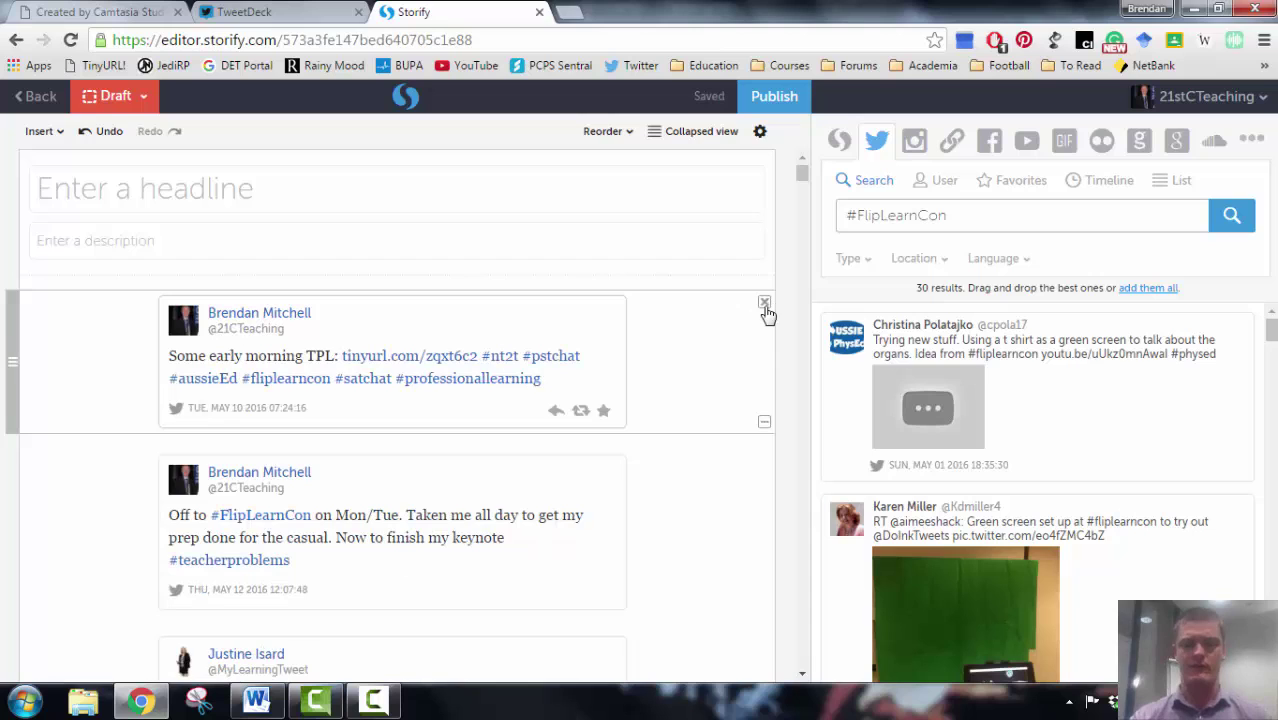
pyautogui.click(764, 304)
pyautogui.click(764, 304)
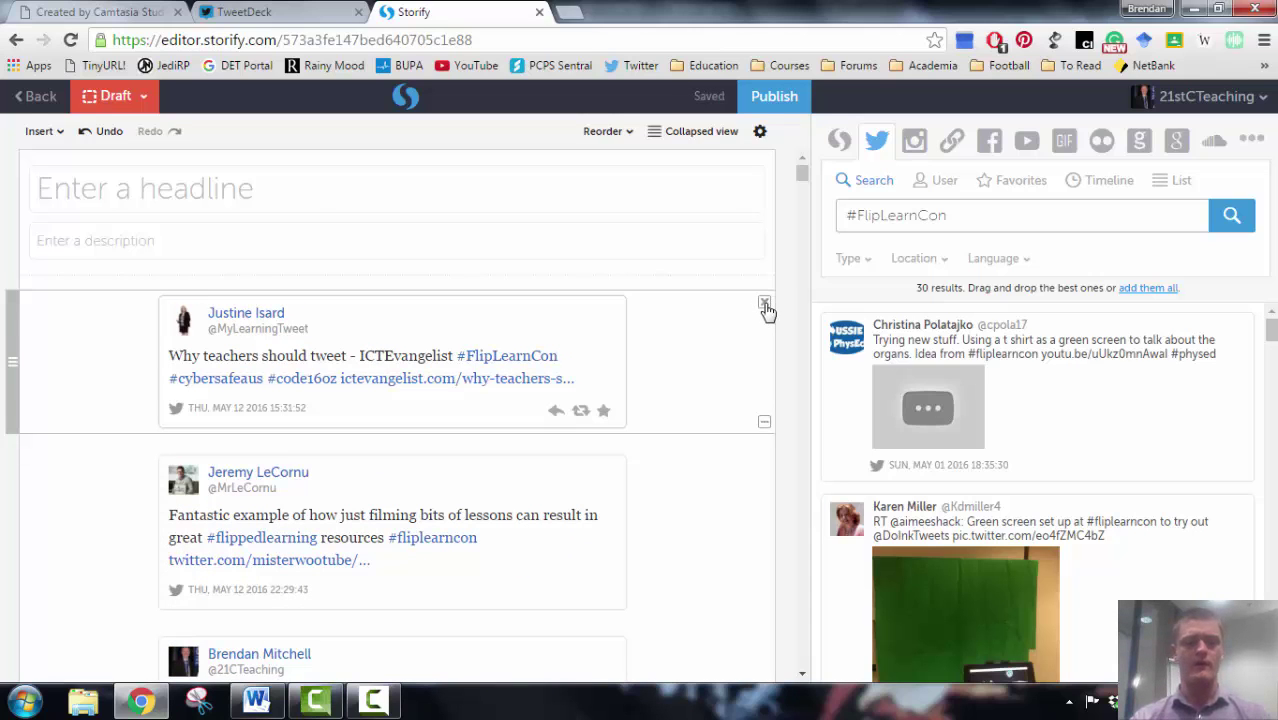
pyautogui.click(764, 304)
pyautogui.click(764, 304)
# Step: Set the story headline to "Storify of #FlipLearnCon Sydney - Day One"
pyautogui.click(258, 183)
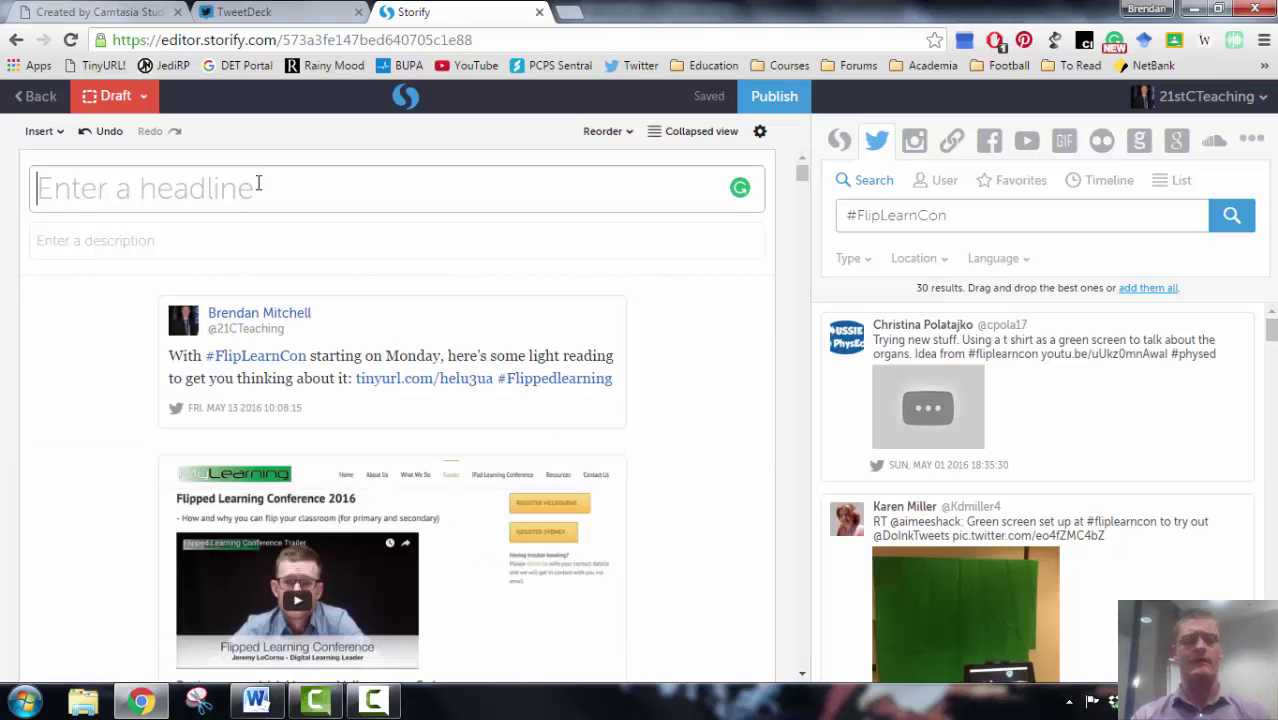
pyautogui.write('Stor')
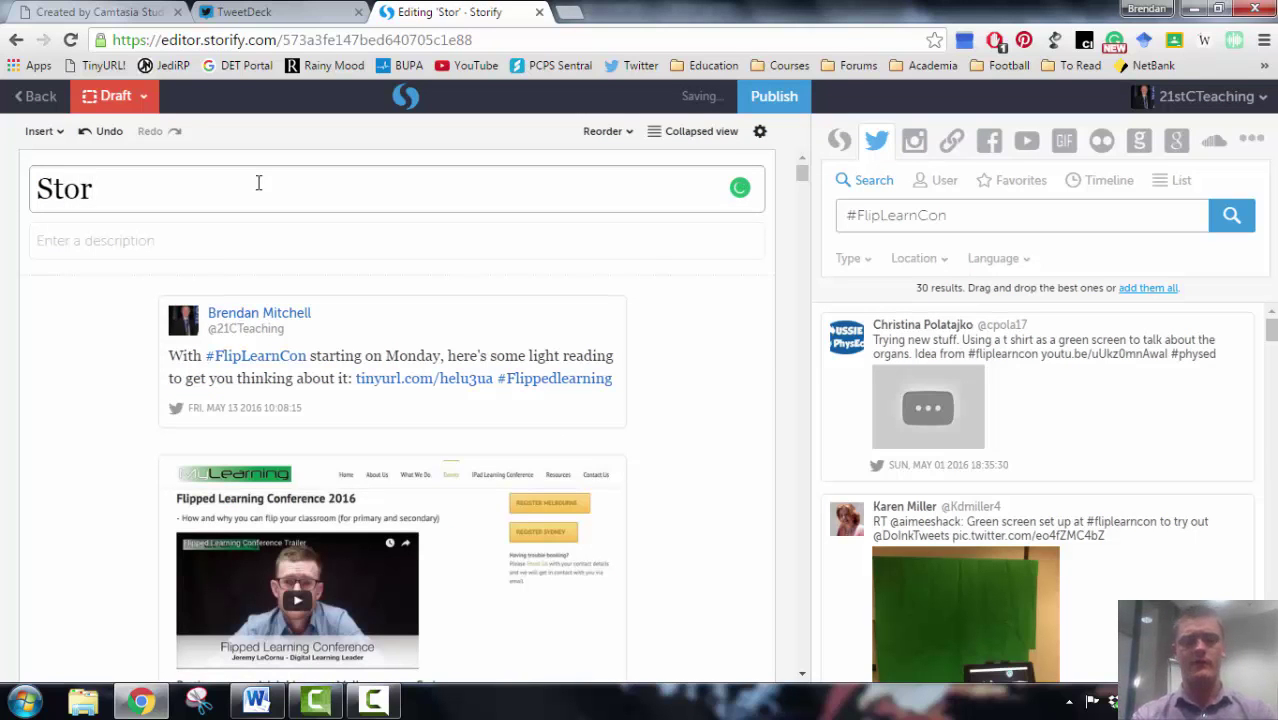
pyautogui.write('ify of #FlipLearnCon Sydney - Day One')
# Step: Set the story description to "This is a collation of the Tweets from Day One of the Sydney version of the #FlipLearnCon on Monday 17 May 2016."
pyautogui.click(220, 236)
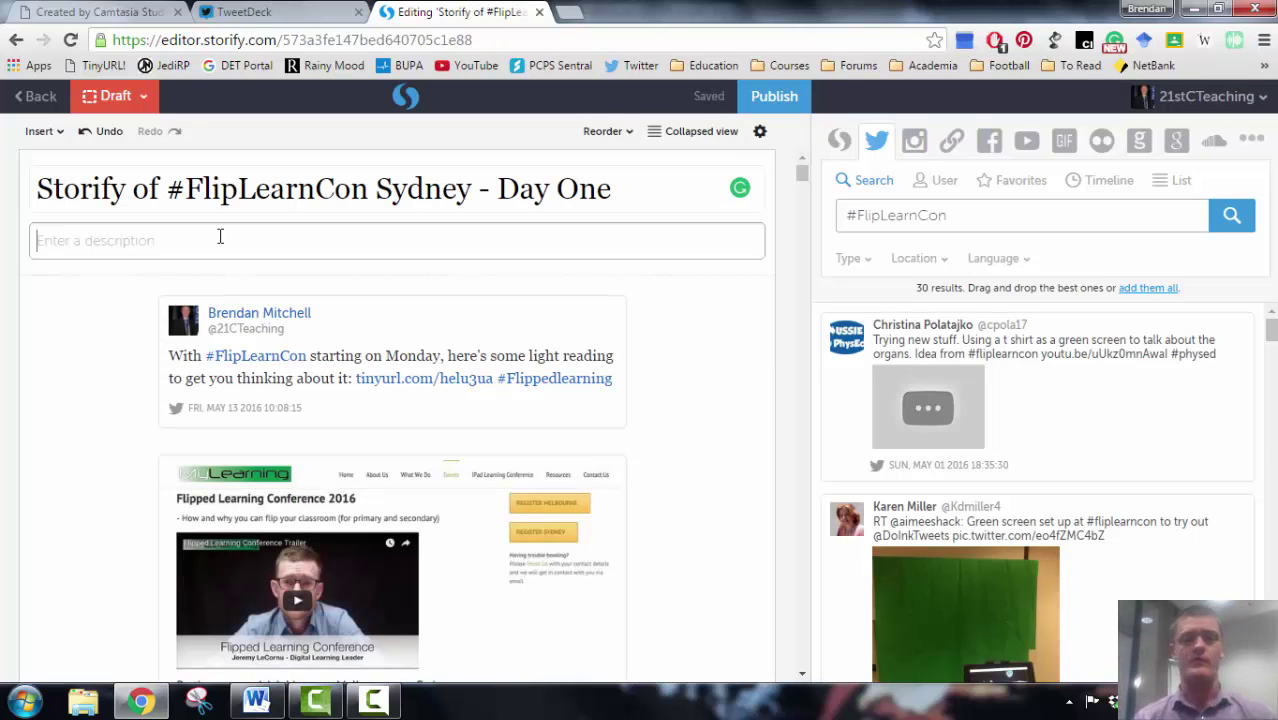
pyautogui.write('This is a collation of the Tweets from Day One of the Sydney version of the #FlipLearnCon on Monday 17 May 2016.')
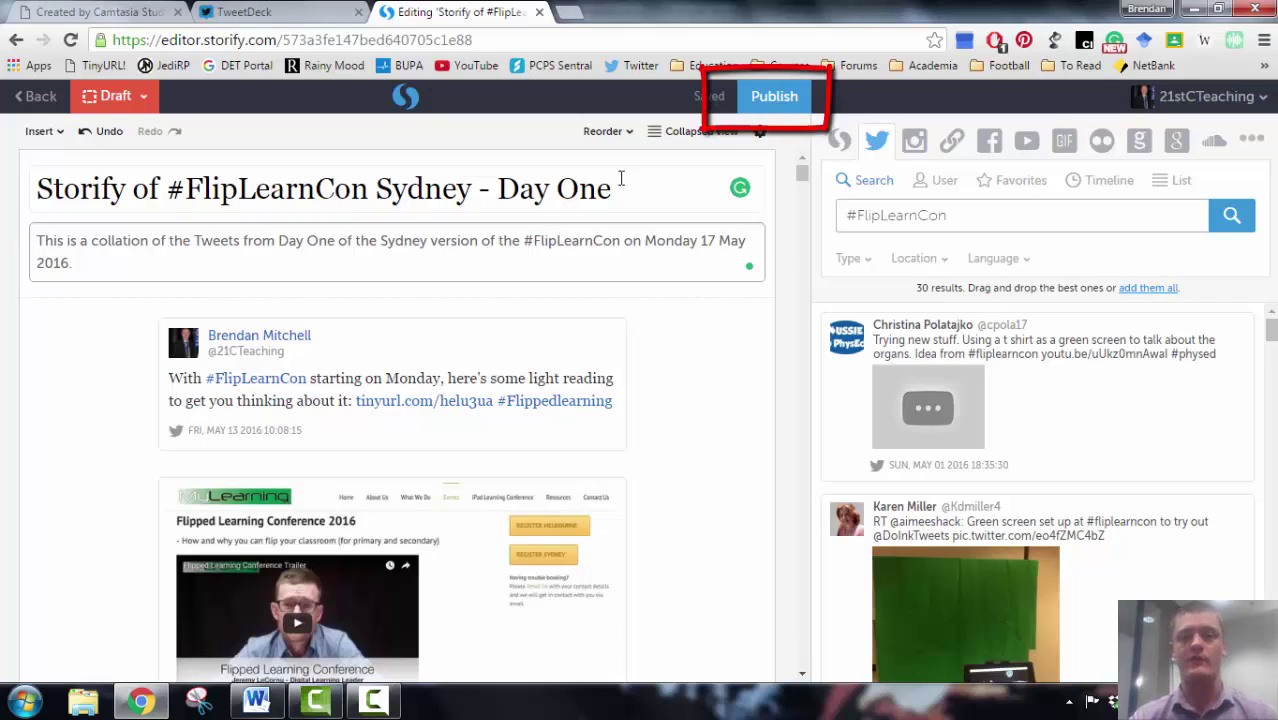
# Step: Publish the story and notify the selected quoted account on Twitter with the suggested message
pyautogui.click(776, 97)
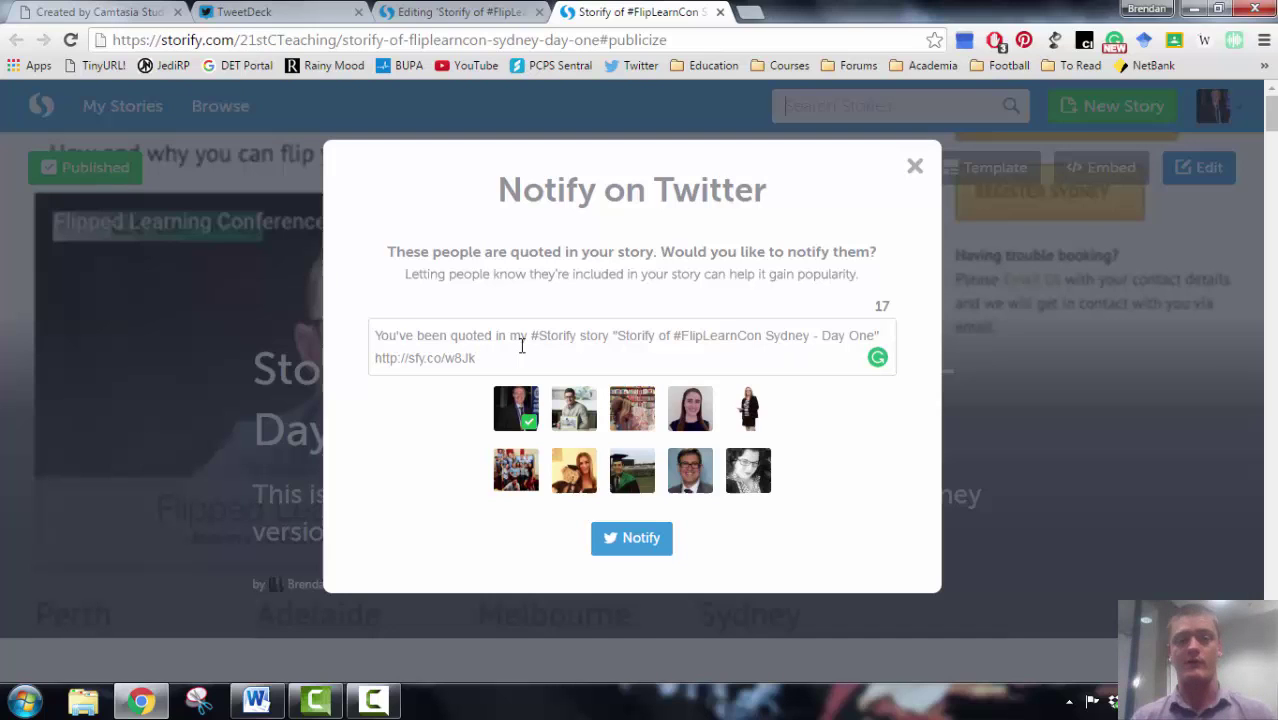
pyautogui.click(640, 540)
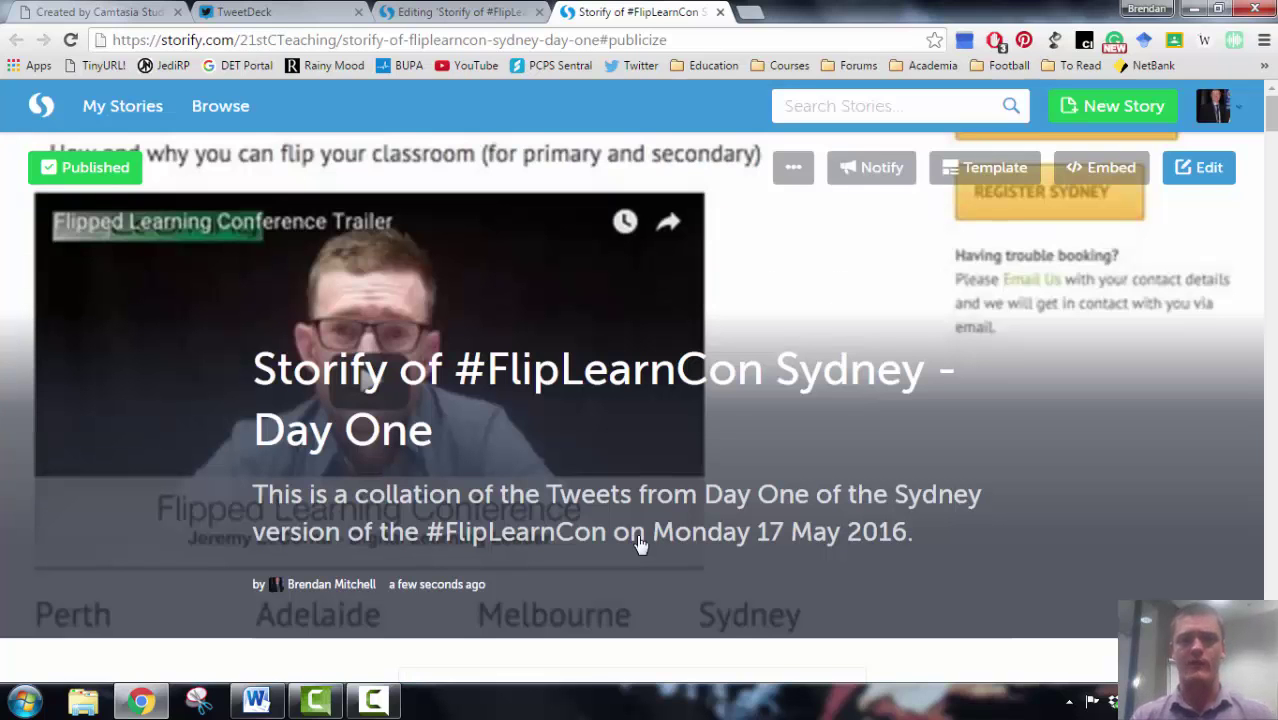